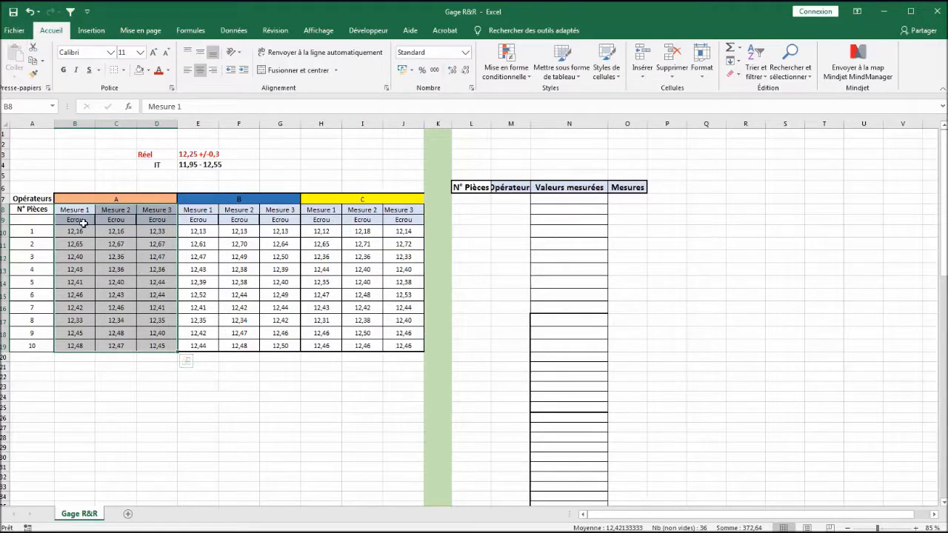
Copy part numbers 1 to 10 from the source table to L7:L16 and fill the operator cells M7:M16 with A.
{"action": "left_click_drag", "start_coordinate": [469, 199], "coordinate": [467, 285]}
{"action": "left_click_drag", "start_coordinate": [22, 231], "coordinate": [32, 346]}
{"action": "key", "text": "ctrl+c"}
{"action": "left_click", "coordinate": [461, 200]}
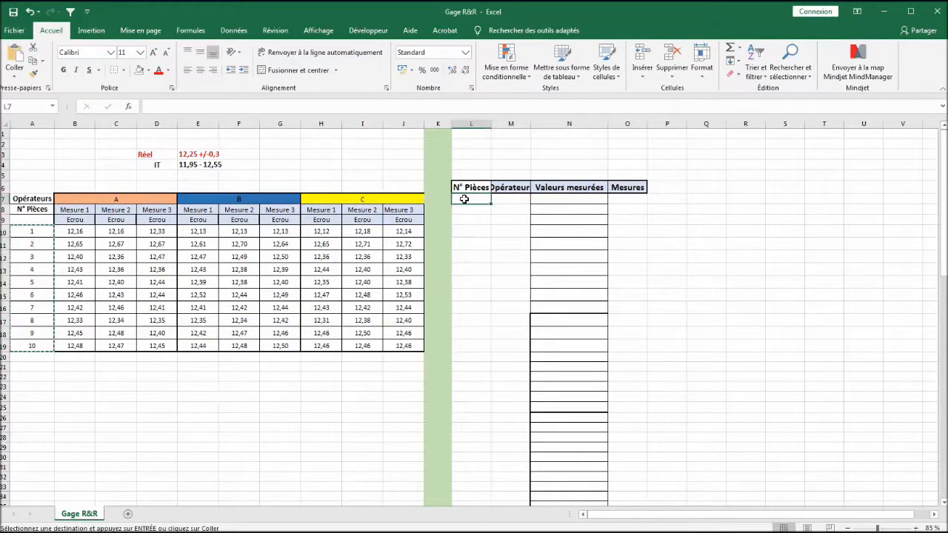
{"action": "key", "text": "ctrl+v"}
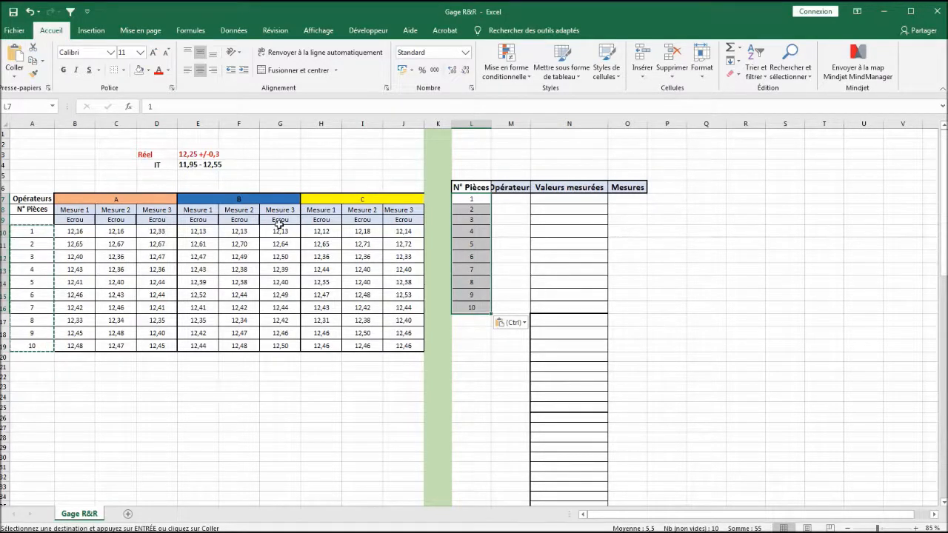
{"action": "left_click_drag", "start_coordinate": [510, 201], "coordinate": [514, 308]}
{"action": "type", "text": "A"}
{"action": "key", "text": "ctrl+Return"}
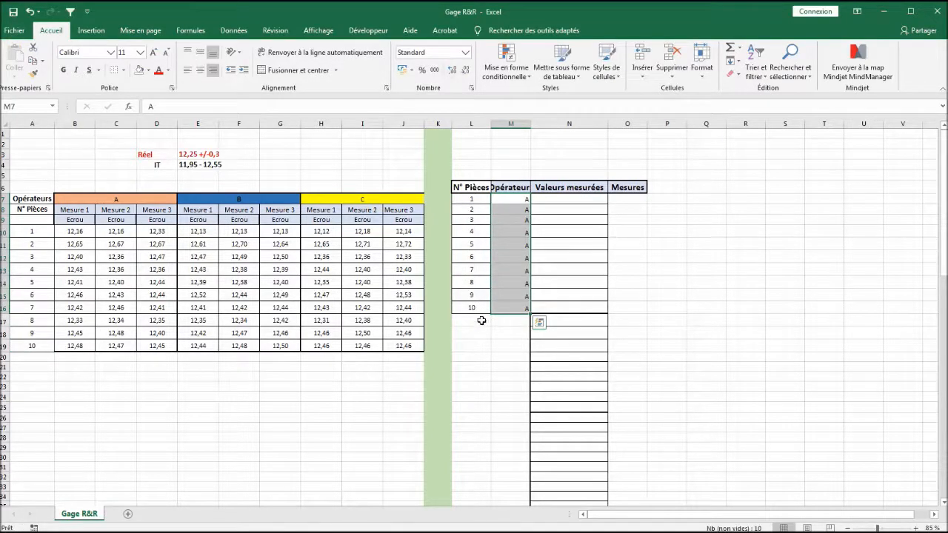
Copy part numbers 1 to 10 into L17:L26 and fill the operator cells M17:M26 with B.
{"action": "left_click_drag", "start_coordinate": [472, 200], "coordinate": [472, 309]}
{"action": "key", "text": "ctrl+c"}
{"action": "left_click", "coordinate": [471, 319]}
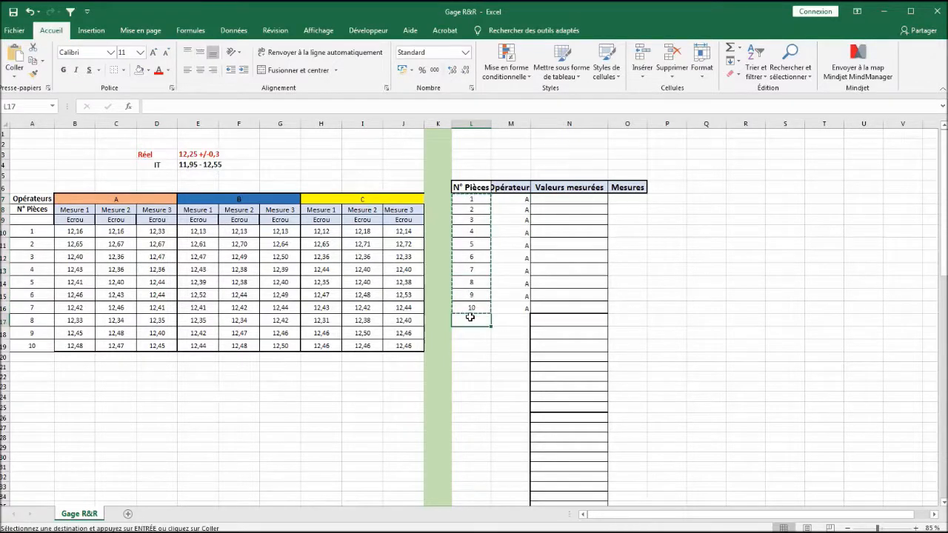
{"action": "key", "text": "ctrl+v"}
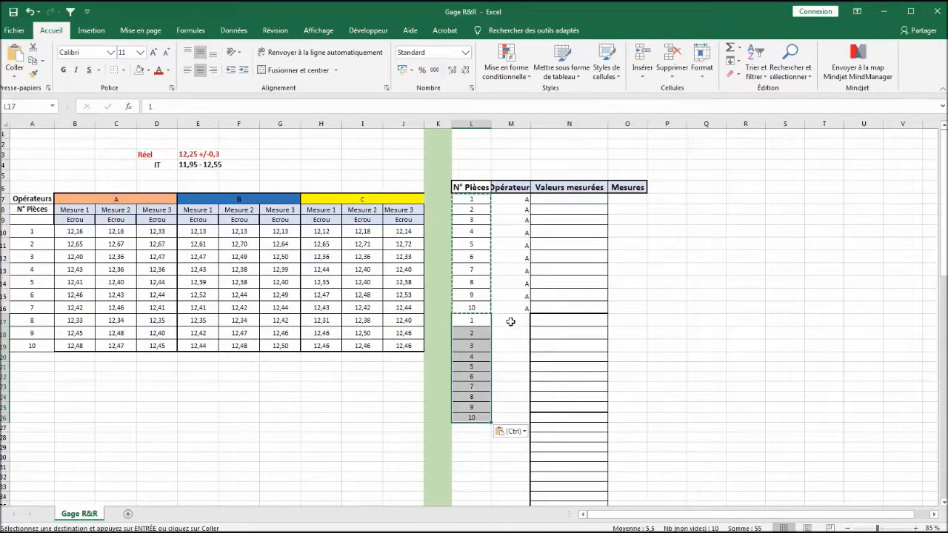
{"action": "left_click", "coordinate": [510, 322]}
{"action": "type", "text": "B"}
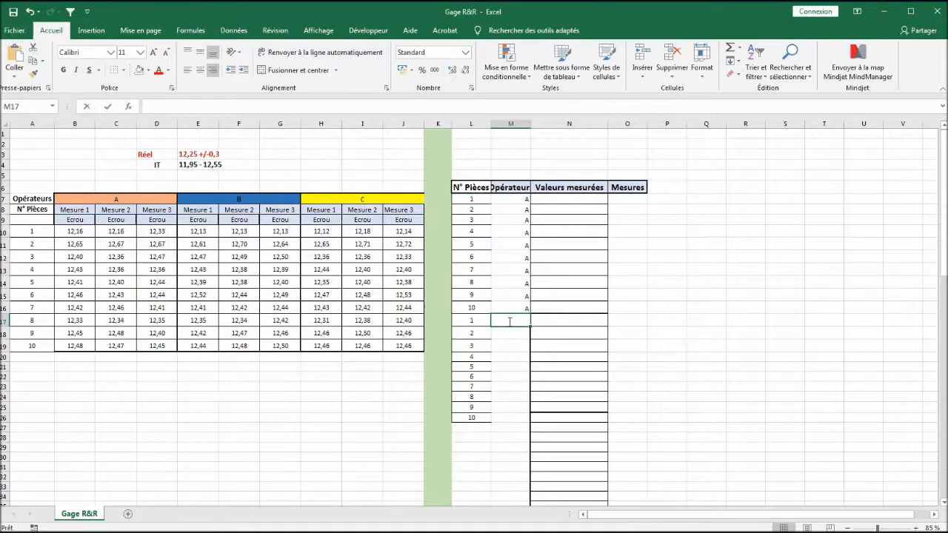
{"action": "left_click_drag", "start_coordinate": [508, 333], "coordinate": [508, 414]}
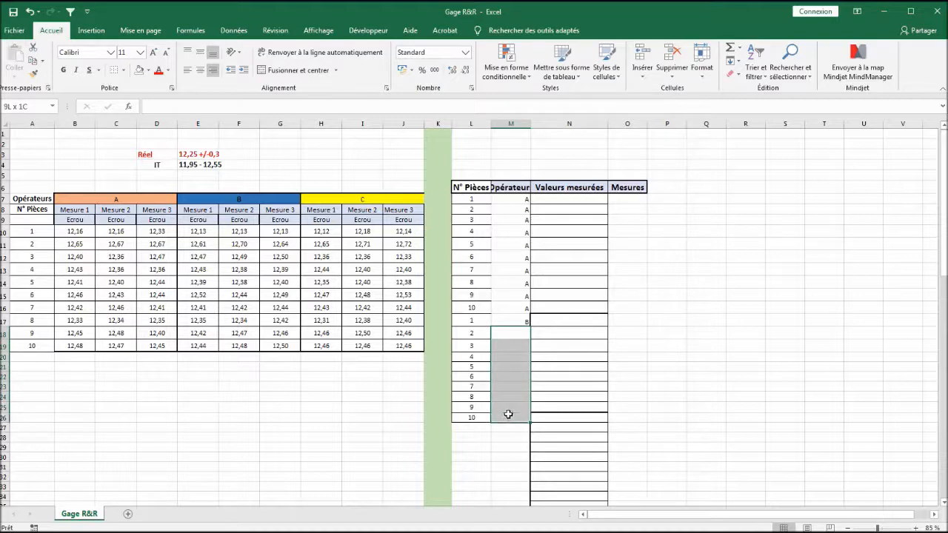
{"action": "type", "text": "B"}
{"action": "key", "text": "ctrl+Return"}
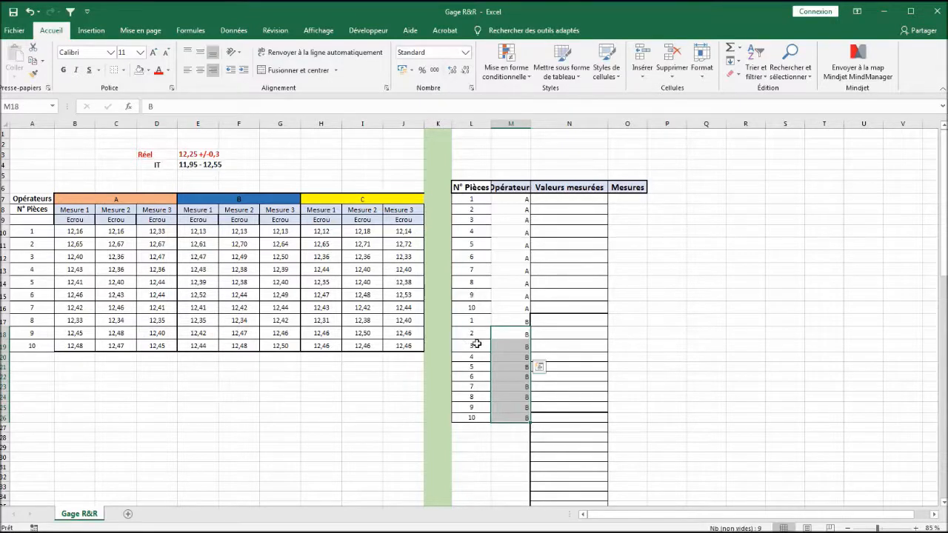
Copy part numbers 1 to 10 into L27:L36 and fill the operator cells M27:M36 with C.
{"action": "scroll", "coordinate": [479, 337], "scroll_direction": "down", "scroll_amount": 2}
{"action": "left_click_drag", "start_coordinate": [473, 255], "coordinate": [468, 354]}
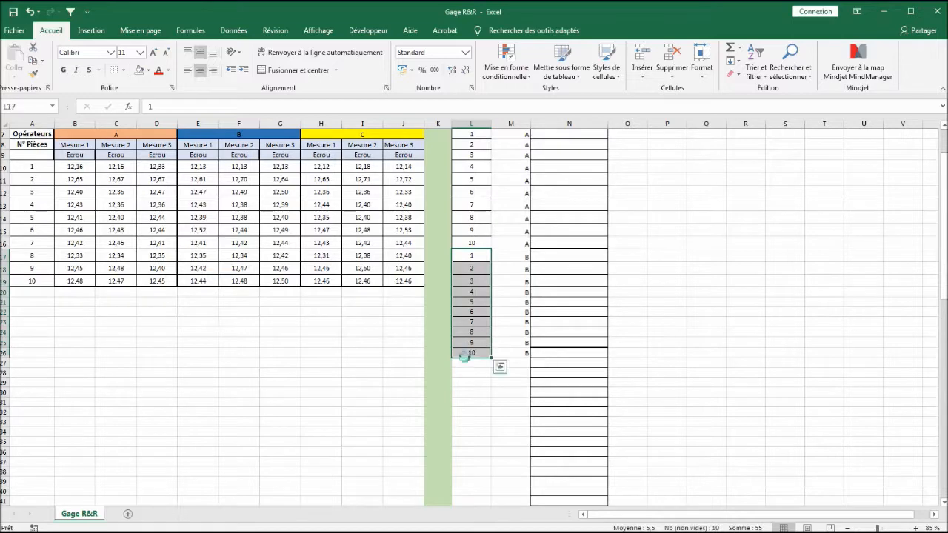
{"action": "key", "text": "ctrl+c"}
{"action": "left_click", "coordinate": [469, 364]}
{"action": "key", "text": "ctrl+v"}
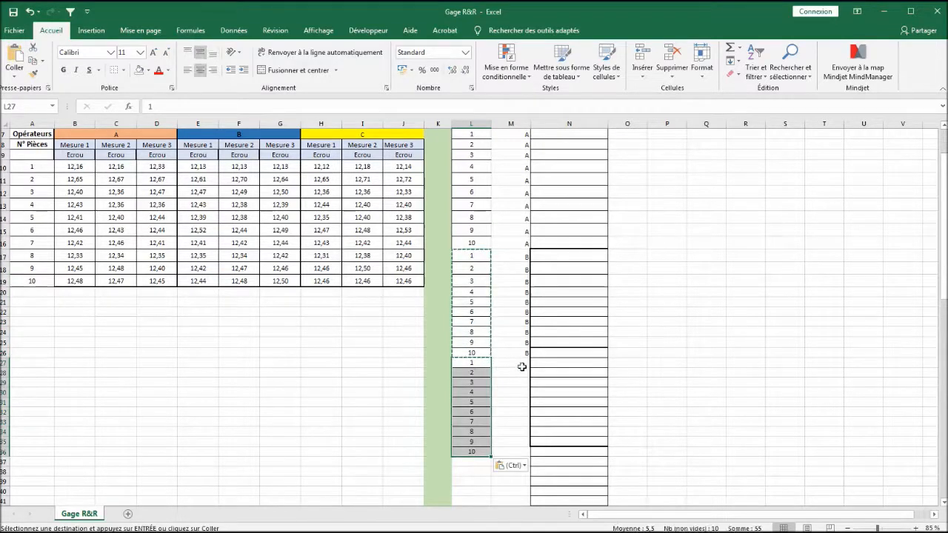
{"action": "left_click", "coordinate": [520, 363]}
{"action": "left_click_drag", "start_coordinate": [514, 362], "coordinate": [513, 450]}
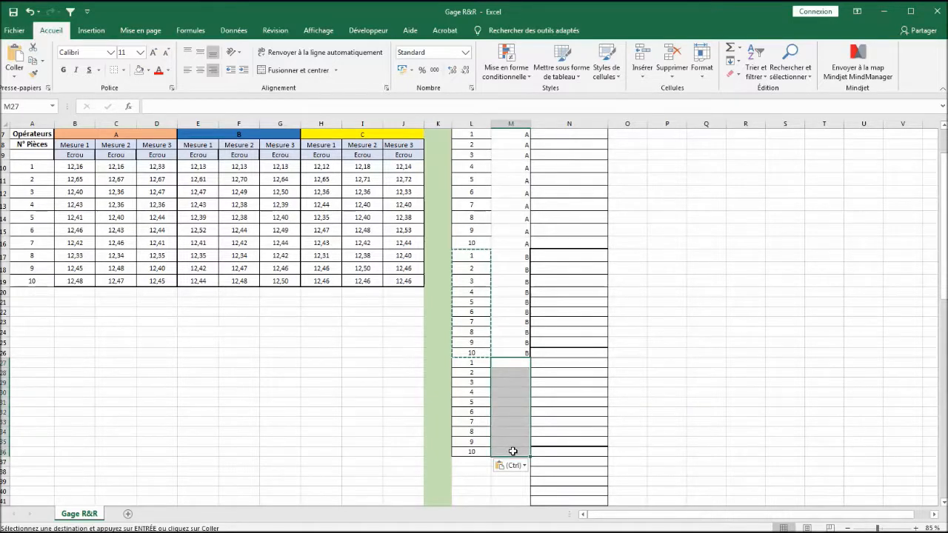
{"action": "type", "text": "C"}
{"action": "key", "text": "ctrl+Return"}
{"action": "scroll", "coordinate": [519, 415], "scroll_direction": "up", "scroll_amount": 2}
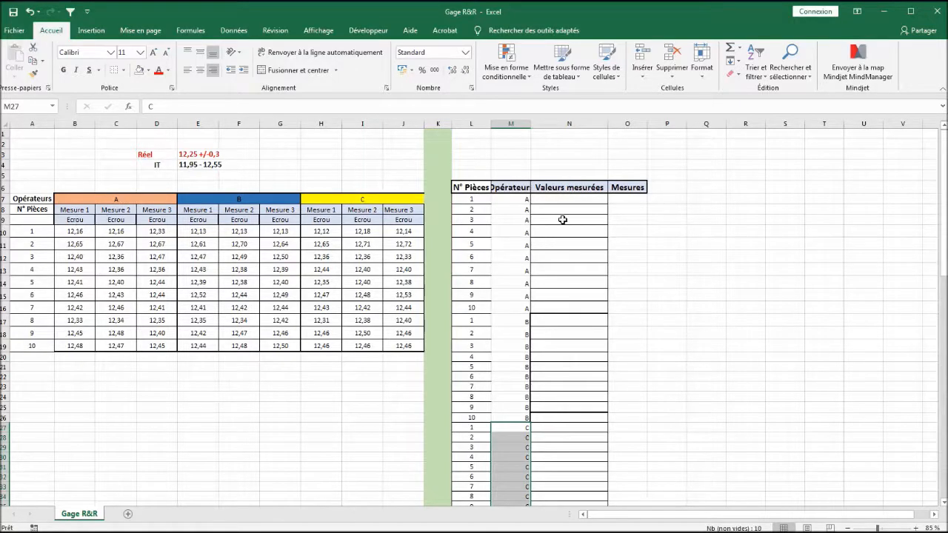
Fill the Mesures column with "Mes 1" for all 30 rows, O7:O36.
{"action": "left_click", "coordinate": [627, 198]}
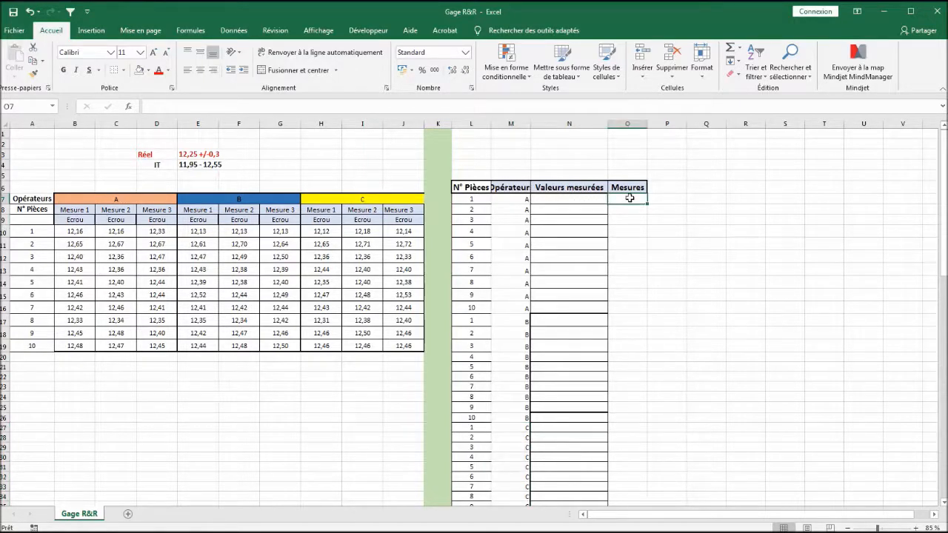
{"action": "type", "text": "Me"}
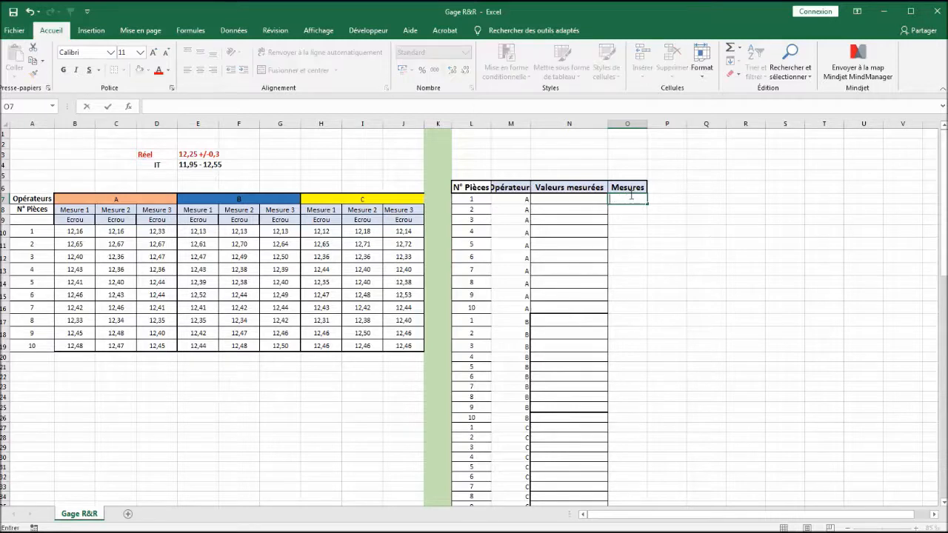
{"action": "left_click", "coordinate": [638, 243]}
{"action": "left_click_drag", "start_coordinate": [628, 198], "coordinate": [619, 478]}
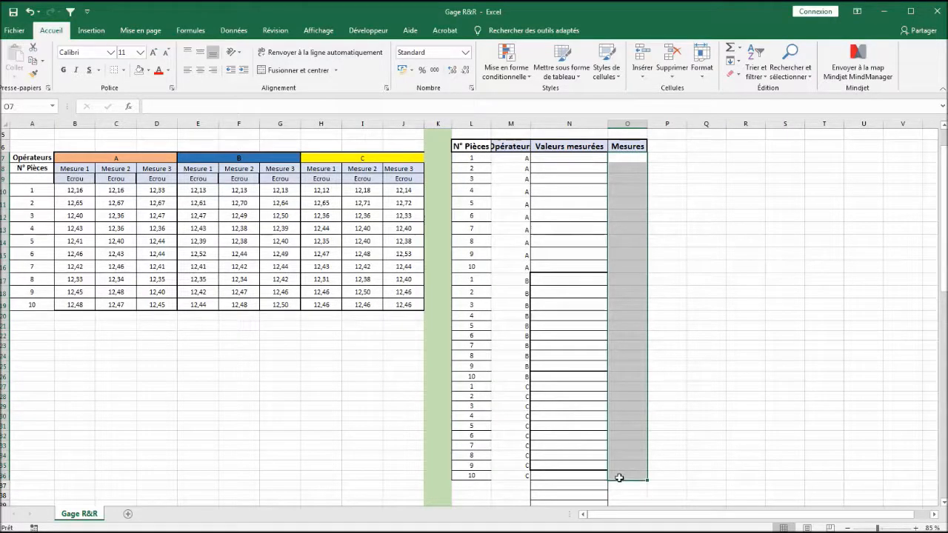
{"action": "type", "text": "Mes 1"}
{"action": "key", "text": "ctrl+Return"}
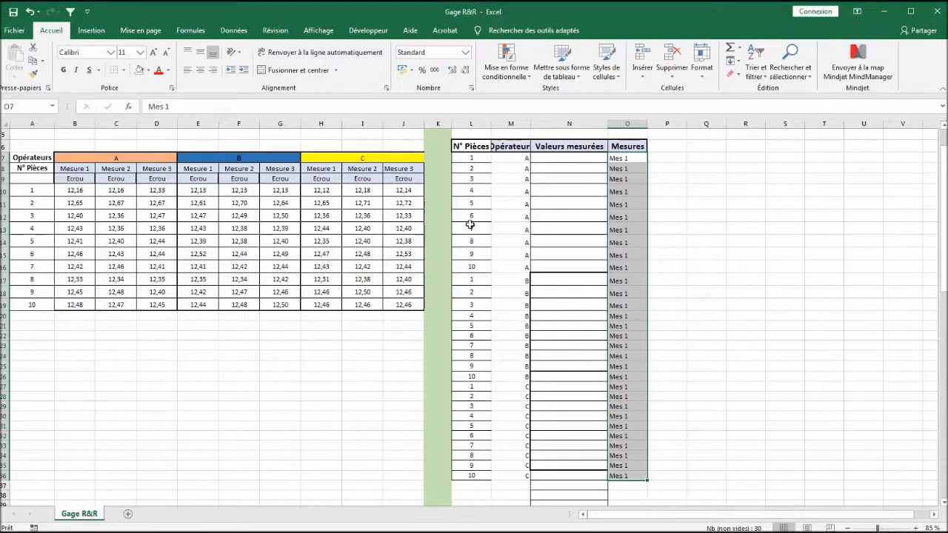
Copy operator A's Mesure 1 values into the Valeurs mesurées column starting at N7.
{"action": "left_click_drag", "start_coordinate": [74, 191], "coordinate": [74, 304]}
{"action": "key", "text": "ctrl+c"}
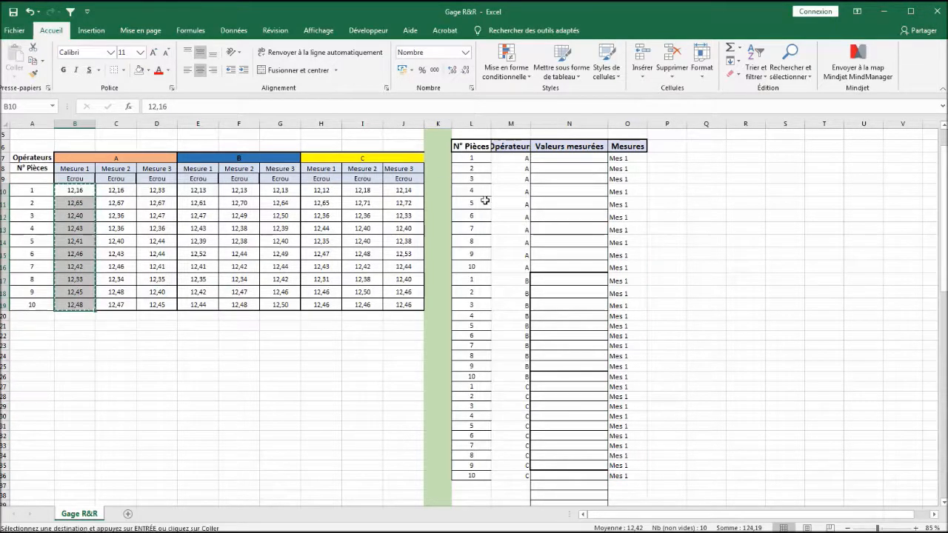
{"action": "left_click", "coordinate": [564, 159]}
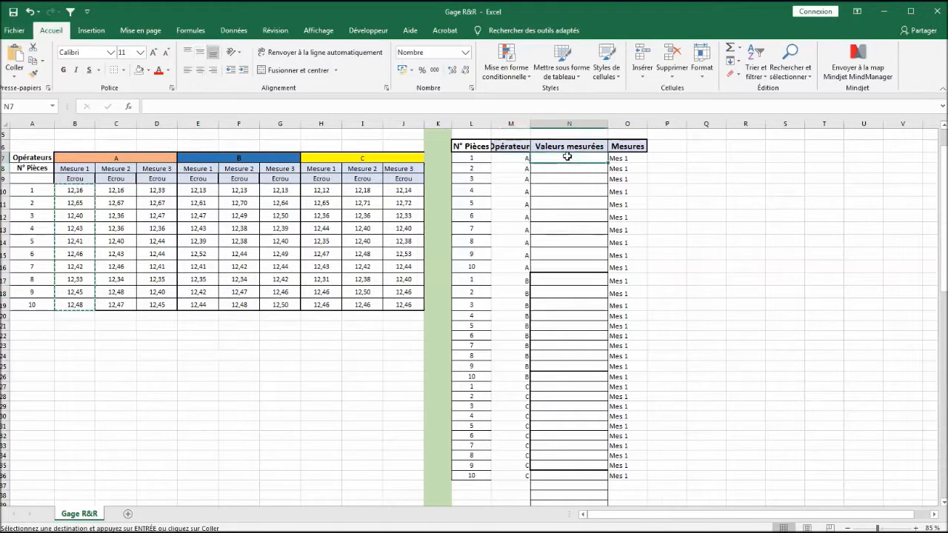
{"action": "key", "text": "ctrl+v"}
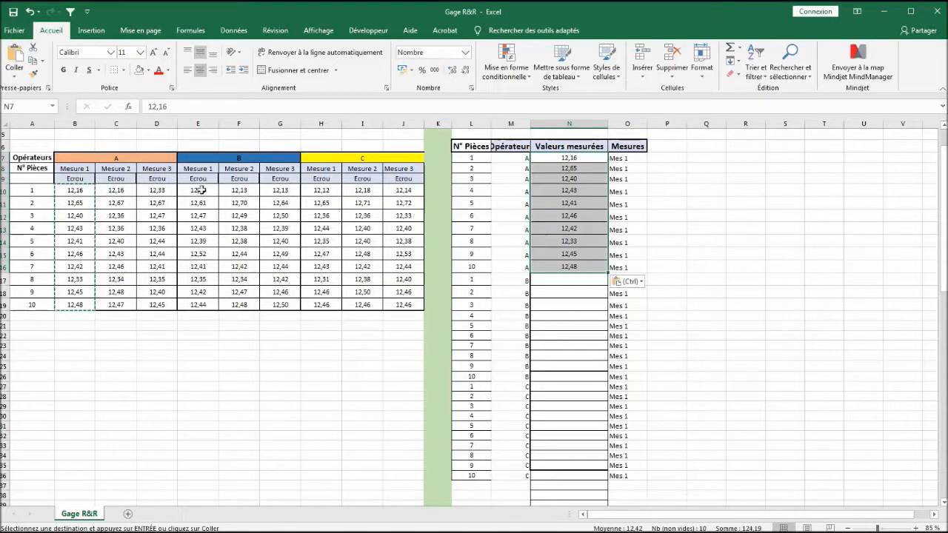
Copy operator B's Mesure 1 values into the Valeurs mesurées column starting at N17.
{"action": "left_click_drag", "start_coordinate": [199, 191], "coordinate": [202, 291]}
{"action": "key", "text": "ctrl+c"}
{"action": "left_click", "coordinate": [563, 279]}
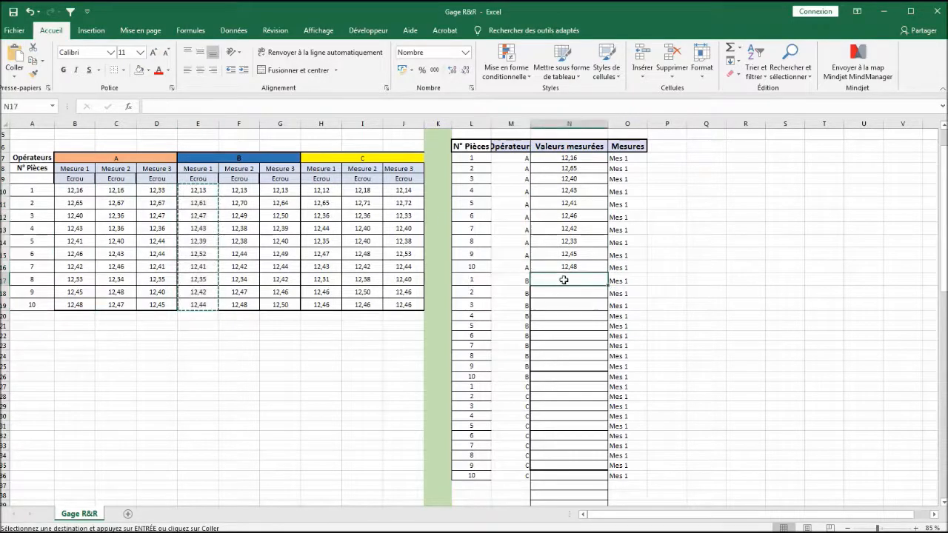
{"action": "key", "text": "ctrl+v"}
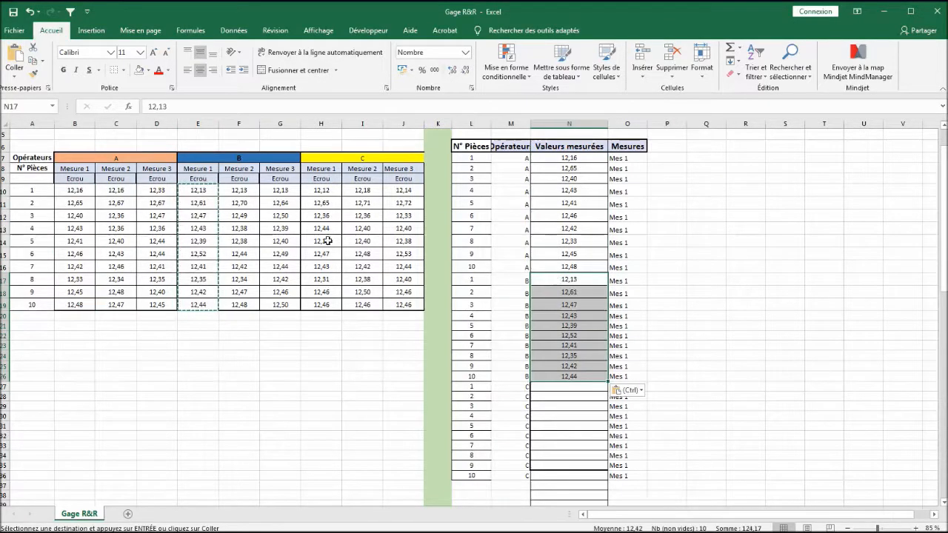
Copy operator C's Mesure 1 values into the Valeurs mesurées column starting at N27.
{"action": "left_click", "coordinate": [328, 193]}
{"action": "left_click_drag", "start_coordinate": [328, 292], "coordinate": [329, 304]}
{"action": "key", "text": "ctrl+c"}
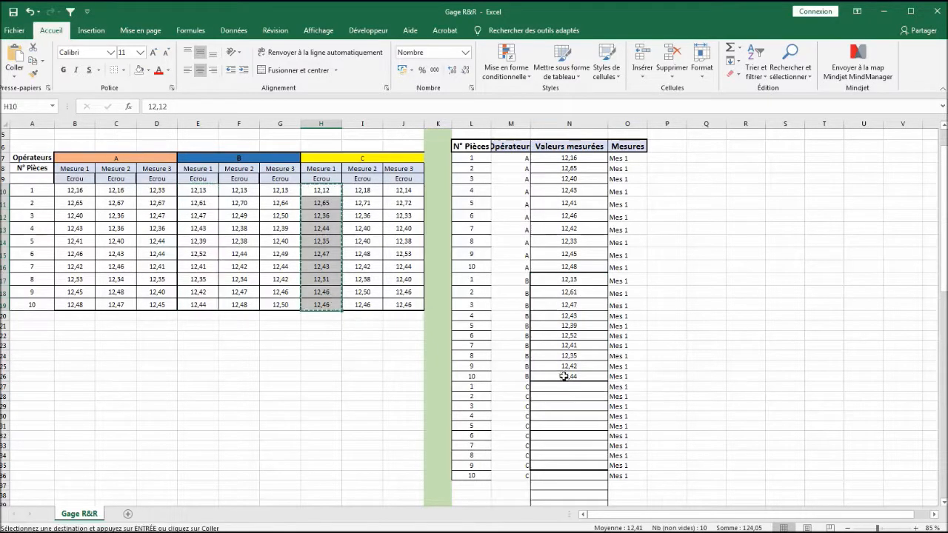
{"action": "left_click", "coordinate": [560, 387]}
{"action": "key", "text": "ctrl+v"}
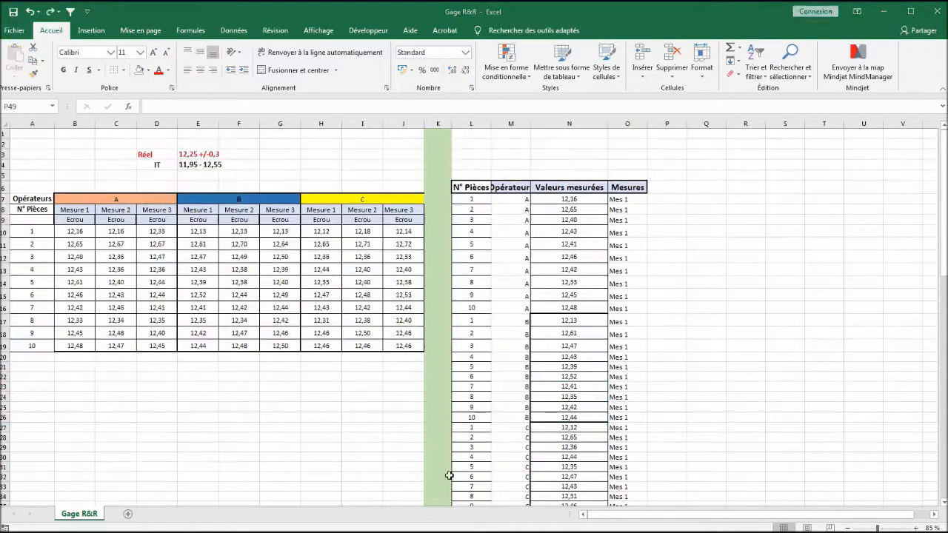
Copy the part number and operator block L7:M36 and paste it twice below, at L37 and L67.
{"action": "left_click_drag", "start_coordinate": [471, 198], "coordinate": [504, 483]}
{"action": "key", "text": "ctrl+c"}
{"action": "scroll", "coordinate": [472, 269], "scroll_direction": "down", "scroll_amount": 7}
{"action": "left_click", "coordinate": [472, 255]}
{"action": "key", "text": "ctrl+v"}
{"action": "scroll", "coordinate": [479, 282], "scroll_direction": "down", "scroll_amount": 5}
{"action": "left_click", "coordinate": [467, 403]}
{"action": "key", "text": "ctrl+v"}
Fill the Mesures column with "Mes2" for the second block, O37:O66.
{"action": "scroll", "coordinate": [621, 284], "scroll_direction": "up", "scroll_amount": 6}
{"action": "left_click_drag", "start_coordinate": [620, 285], "coordinate": [615, 470]}
{"action": "scroll", "coordinate": [504, 357], "scroll_direction": "up", "scroll_amount": 4}
{"action": "scroll", "coordinate": [575, 332], "scroll_direction": "down", "scroll_amount": 9}
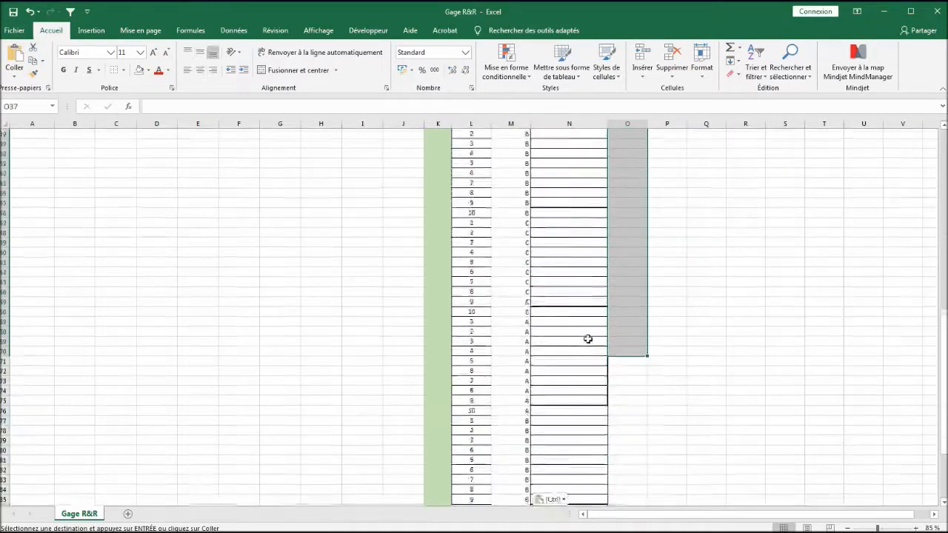
{"action": "left_click_drag", "start_coordinate": [609, 282], "coordinate": [618, 203]}
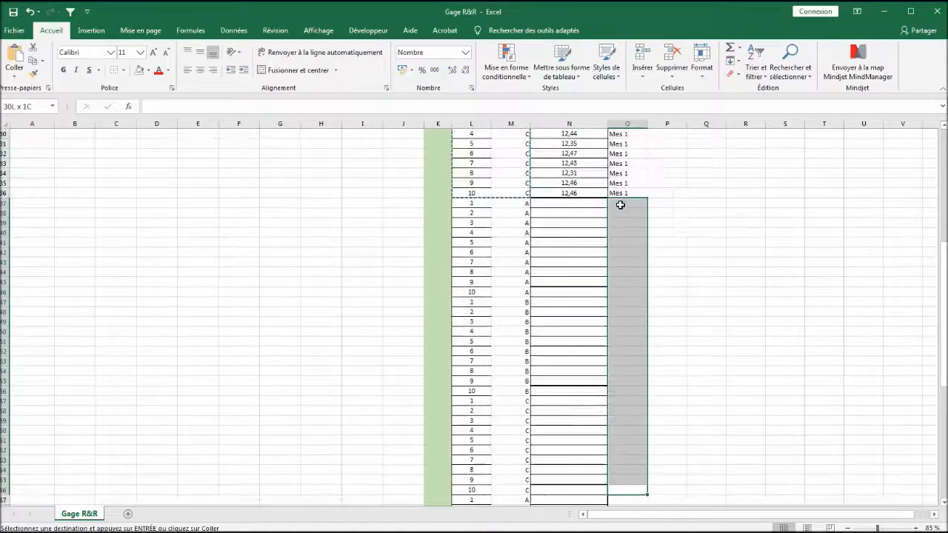
{"action": "type", "text": "Mes2"}
{"action": "key", "text": "ctrl+Return"}
Highlight the third block's first row, L67:O67, in yellow and fill O67:O96 with "Mes3".
{"action": "scroll", "coordinate": [604, 271], "scroll_direction": "down", "scroll_amount": 8}
{"action": "left_click_drag", "start_coordinate": [459, 263], "coordinate": [618, 474]}
{"action": "left_click", "coordinate": [148, 70]}
{"action": "left_click", "coordinate": [171, 160]}
{"action": "type", "text": "Mes3"}
{"action": "key", "text": "ctrl+Return"}
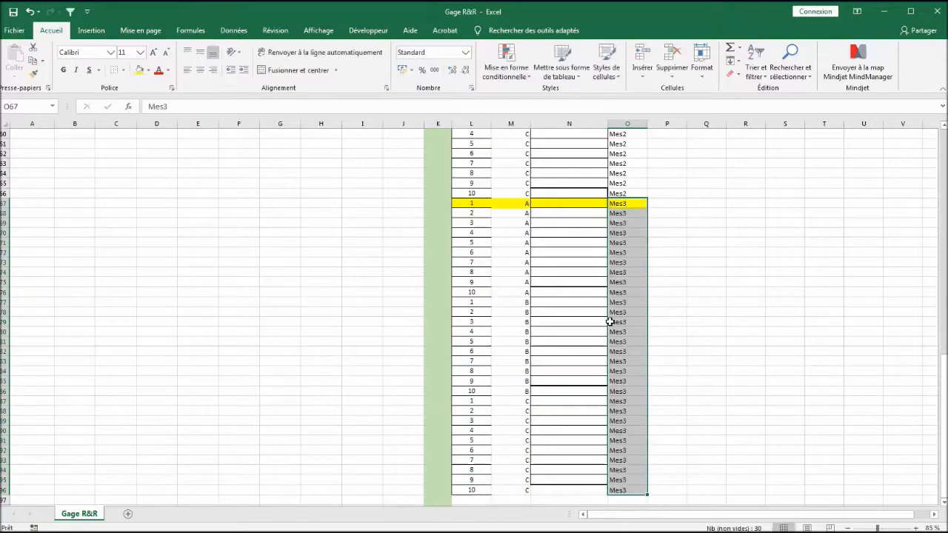
Highlight the first row of the Mes2 block, L37:O37, in yellow.
{"action": "scroll", "coordinate": [577, 196], "scroll_direction": "up", "scroll_amount": 10}
{"action": "left_click_drag", "start_coordinate": [471, 193], "coordinate": [626, 204]}
{"action": "left_click", "coordinate": [628, 214]}
{"action": "left_click", "coordinate": [140, 70]}
Copy operator A's Mesure 2 values into the Valeurs mesurées column starting at N37.
{"action": "scroll", "coordinate": [109, 246], "scroll_direction": "up", "scroll_amount": 10}
{"action": "left_click_drag", "start_coordinate": [116, 185], "coordinate": [116, 292]}
{"action": "key", "text": "ctrl+c"}
{"action": "scroll", "coordinate": [296, 334], "scroll_direction": "down", "scroll_amount": 4}
{"action": "left_click", "coordinate": [571, 405]}
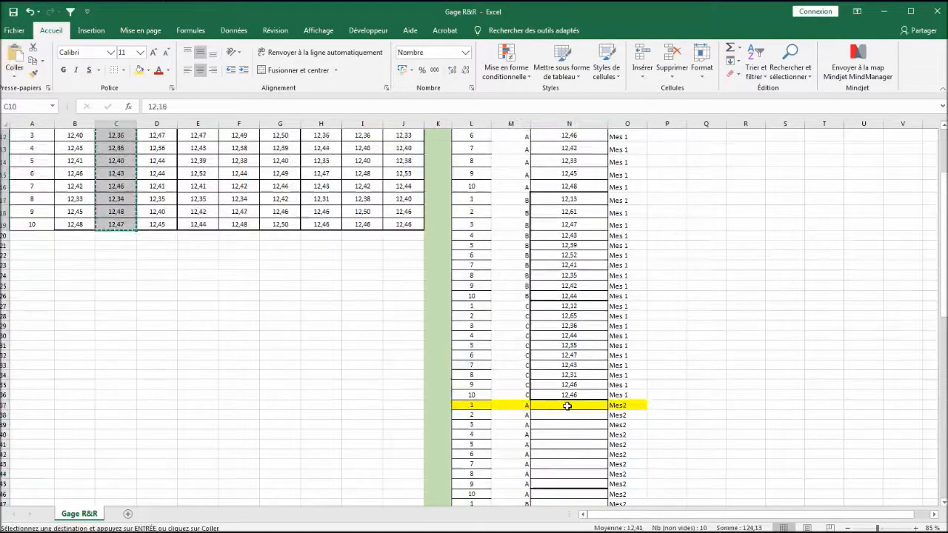
{"action": "key", "text": "ctrl+v"}
Copy operator B's Mesure 2 values into the operator B rows of the Mes2 block, starting at N47.
{"action": "scroll", "coordinate": [238, 245], "scroll_direction": "up", "scroll_amount": 4}
{"action": "left_click_drag", "start_coordinate": [238, 229], "coordinate": [256, 358]}
{"action": "key", "text": "ctrl+c"}
{"action": "scroll", "coordinate": [267, 360], "scroll_direction": "down", "scroll_amount": 10}
{"action": "left_click", "coordinate": [563, 295]}
{"action": "key", "text": "ctrl+v"}
Copy the values of column G (operator B, Mesure 3) into the operator C rows of the Mes2 block, starting at N57.
{"action": "scroll", "coordinate": [280, 204], "scroll_direction": "up", "scroll_amount": 5}
{"action": "scroll", "coordinate": [280, 204], "scroll_direction": "up", "scroll_amount": 3}
{"action": "left_click_drag", "start_coordinate": [280, 165], "coordinate": [283, 282]}
{"action": "key", "text": "ctrl+c"}
{"action": "scroll", "coordinate": [296, 296], "scroll_direction": "down", "scroll_amount": 7}
{"action": "left_click", "coordinate": [561, 421]}
{"action": "key", "text": "ctrl+v"}
Copy operator A's Mesure 3 values into the Valeurs mesurées column starting at N67.
{"action": "scroll", "coordinate": [116, 222], "scroll_direction": "up", "scroll_amount": 8}
{"action": "left_click_drag", "start_coordinate": [154, 201], "coordinate": [157, 315]}
{"action": "left_click", "coordinate": [569, 415]}
{"action": "key", "text": "ctrl+v"}
Copy operator B's Mesure 3 values into the operator B rows of the Mes3 block, starting at N77.
{"action": "scroll", "coordinate": [285, 255], "scroll_direction": "up", "scroll_amount": 12}
{"action": "left_click_drag", "start_coordinate": [280, 230], "coordinate": [283, 345]}
{"action": "key", "text": "ctrl+c"}
{"action": "left_click", "coordinate": [568, 400]}
{"action": "key", "text": "ctrl+v"}
Copy operator C's Mesure 3 values into the operator C rows of the Mes3 block, starting at N87.
{"action": "left_click_drag", "start_coordinate": [404, 167], "coordinate": [404, 282]}
{"action": "key", "text": "ctrl+c"}
{"action": "scroll", "coordinate": [599, 321], "scroll_direction": "down", "scroll_amount": 18}
{"action": "left_click", "coordinate": [569, 390]}
{"action": "key", "text": "ctrl+v"}
{"action": "scroll", "coordinate": [472, 444], "scroll_direction": "up", "scroll_amount": 20}
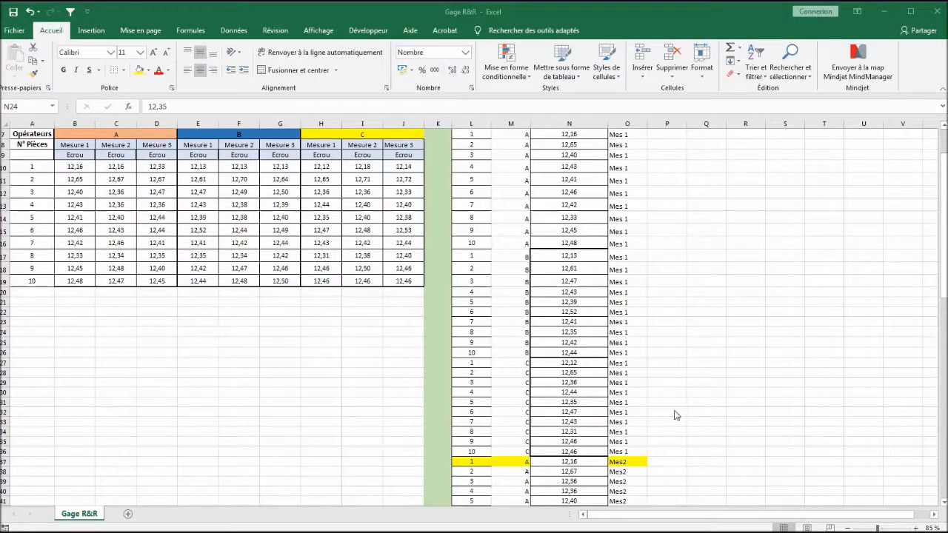
Copy the stacked table L6:O96 with its headers and paste it into the Minitab worksheet from the C1 column name cell.
{"action": "scroll", "coordinate": [531, 261], "scroll_direction": "up", "scroll_amount": 2}
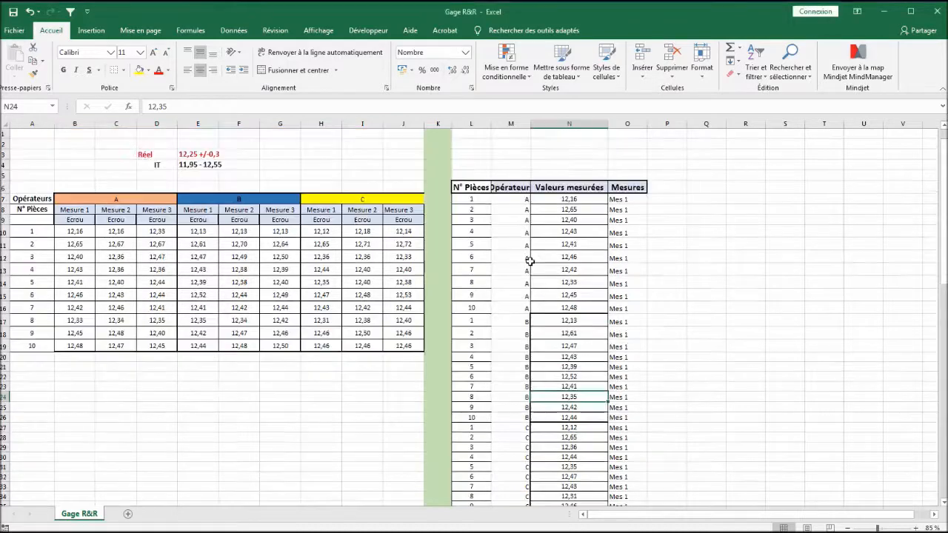
{"action": "left_click_drag", "start_coordinate": [463, 186], "coordinate": [629, 475]}
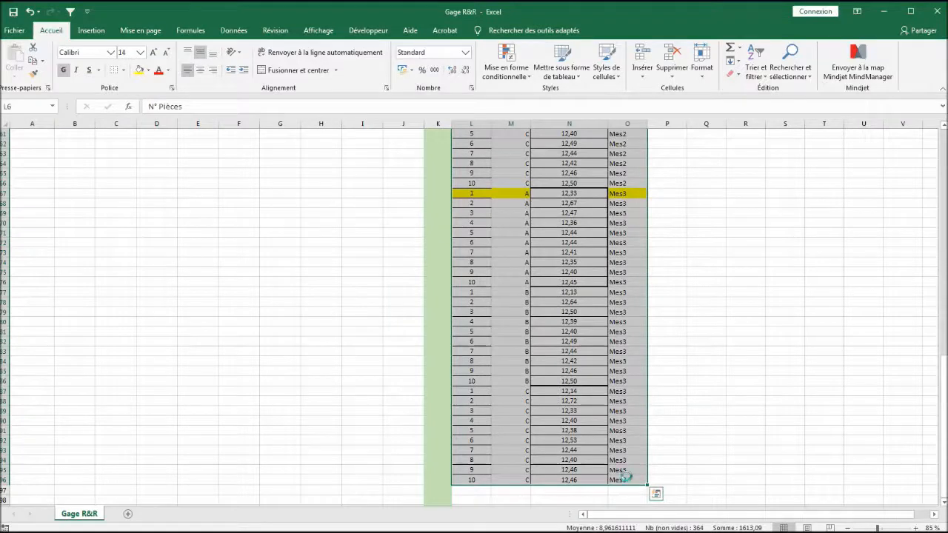
{"action": "key", "text": "ctrl+c"}
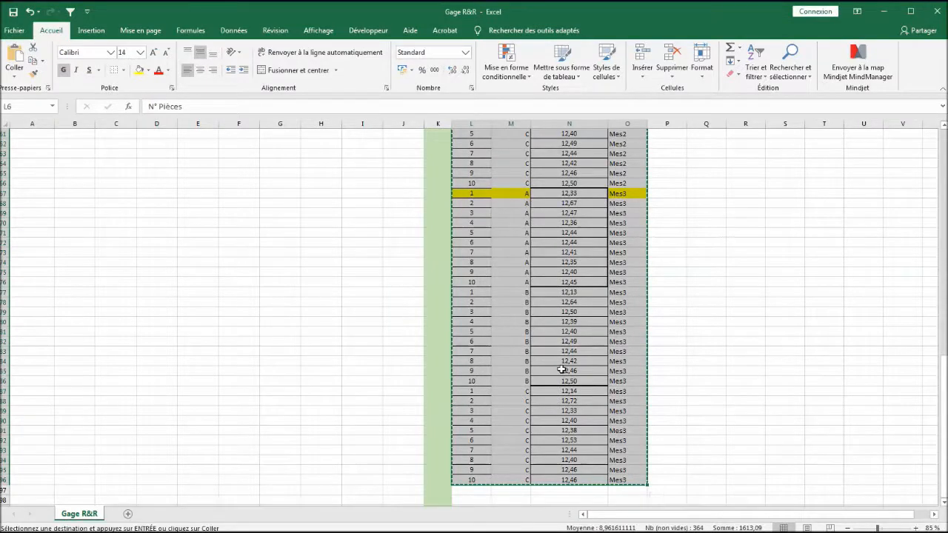
{"action": "scroll", "coordinate": [561, 370], "scroll_direction": "up", "scroll_amount": 20}
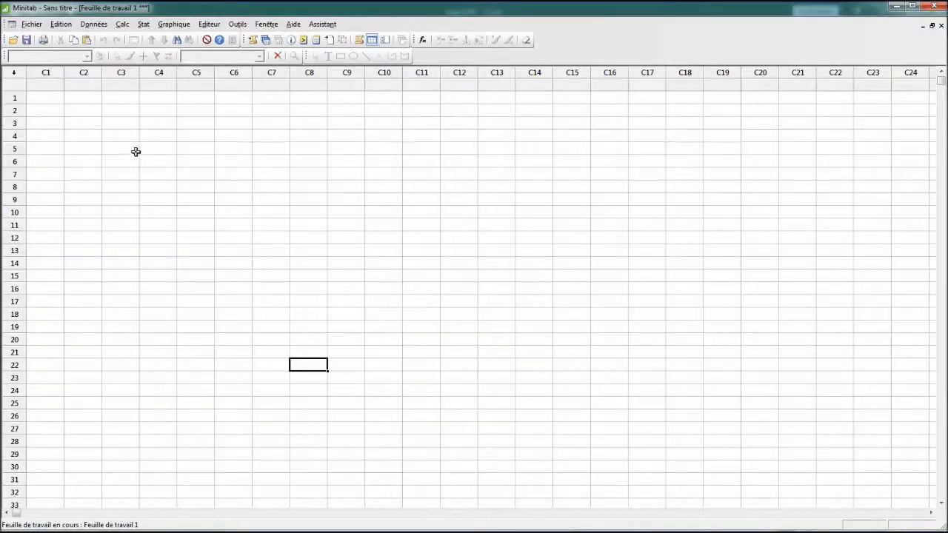
{"action": "left_click", "coordinate": [47, 85]}
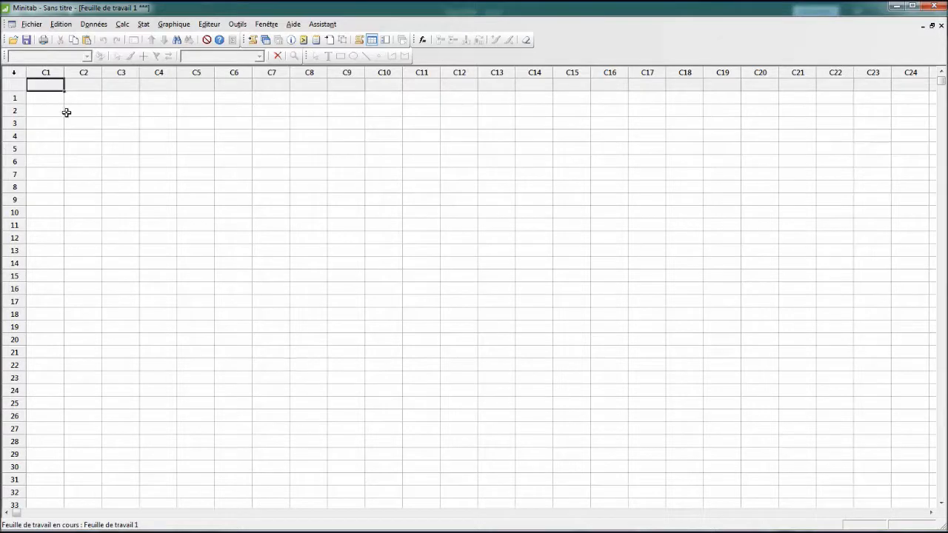
{"action": "key", "text": "ctrl+v"}
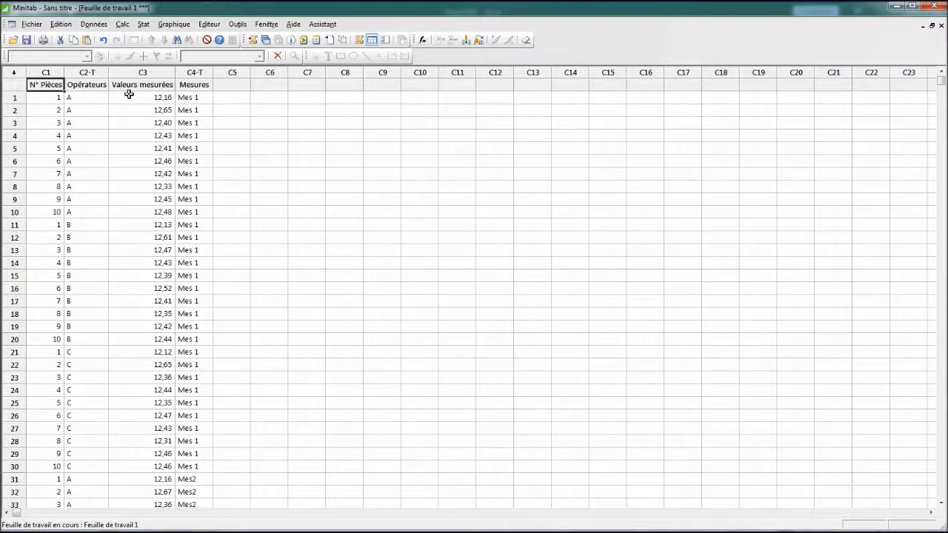
Set up a crossed Gage R&R study with N° Pièces as parts, Opérateurs as operators, Valeurs mesurées as measurement data, and the X-barre R method.
{"action": "left_click", "coordinate": [144, 25]}
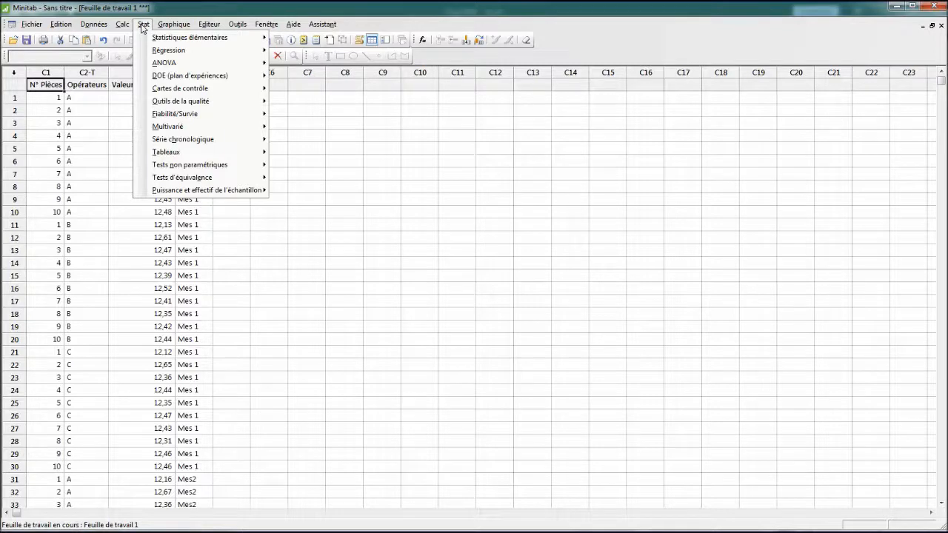
{"action": "mouse_move", "coordinate": [234, 107]}
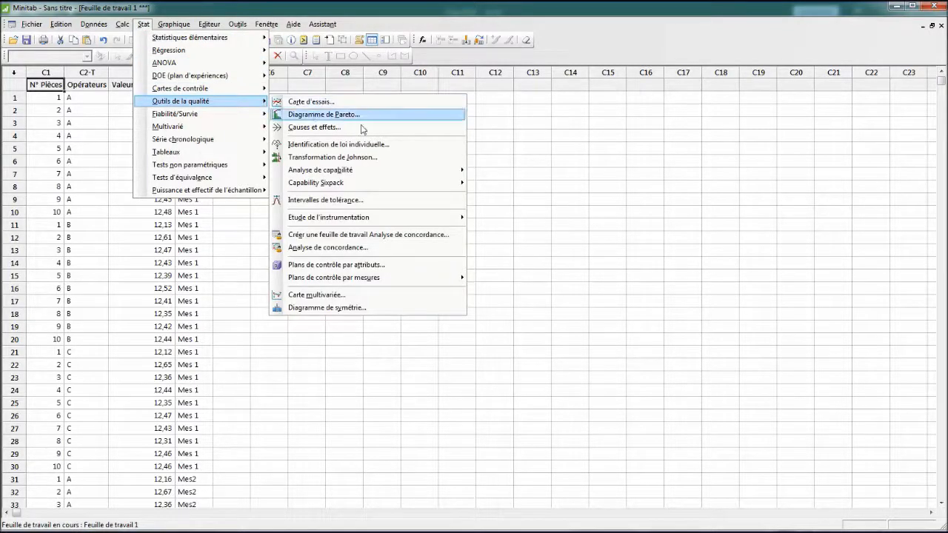
{"action": "mouse_move", "coordinate": [463, 219]}
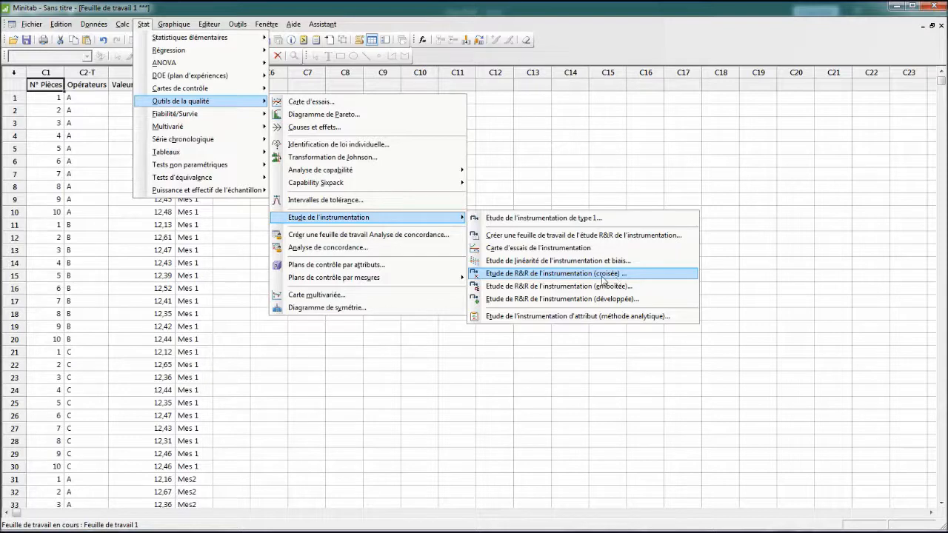
{"action": "left_click", "coordinate": [621, 276]}
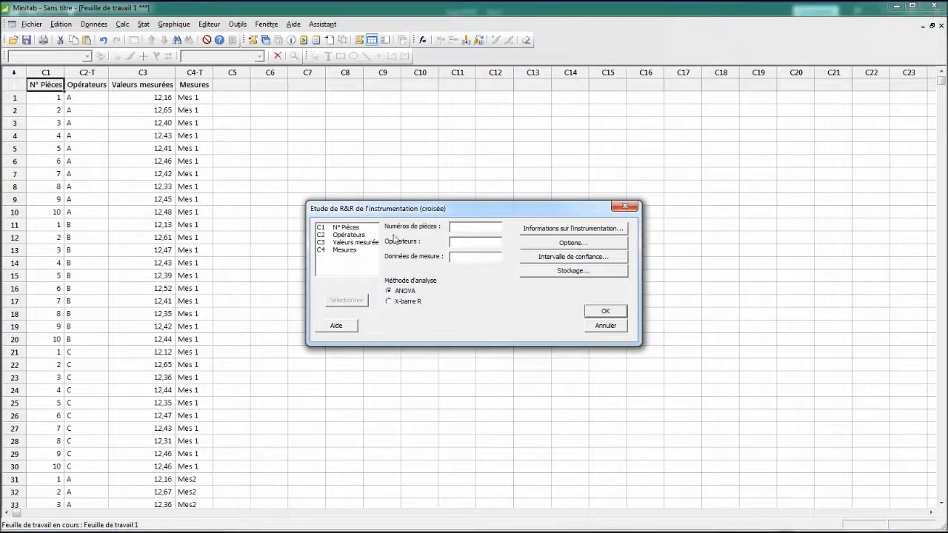
{"action": "left_click", "coordinate": [357, 228]}
{"action": "double_click", "coordinate": [356, 228]}
{"action": "left_click", "coordinate": [363, 236]}
{"action": "double_click", "coordinate": [363, 237]}
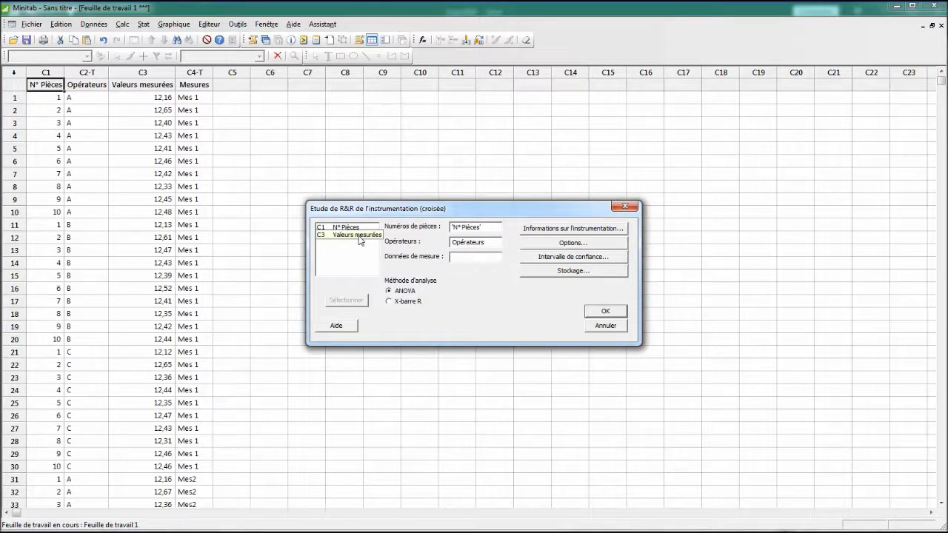
{"action": "double_click", "coordinate": [360, 235]}
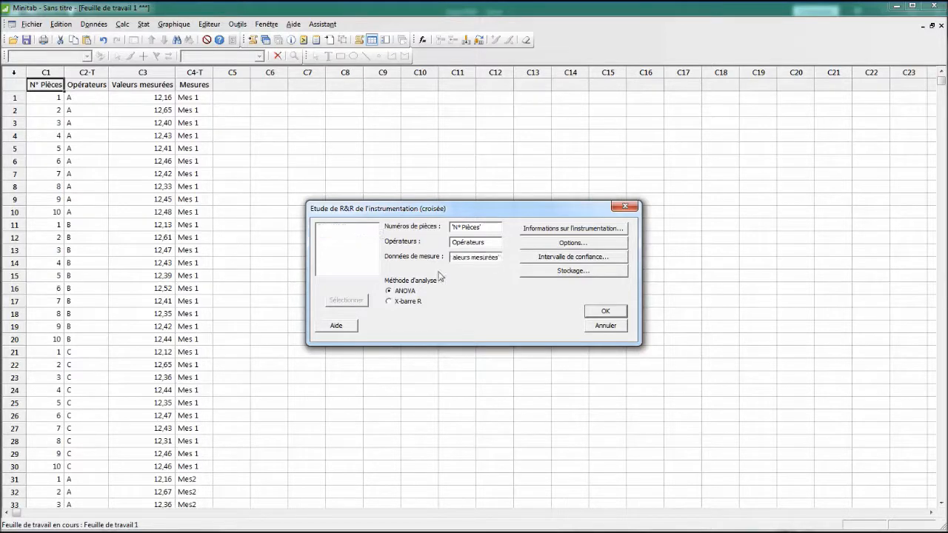
{"action": "left_click", "coordinate": [390, 302]}
Check the IT tolerance in the Excel workbook, enter specification limits 11,95 and 12,55 in the study options in Minitab, and run the study.
{"action": "left_click", "coordinate": [570, 245]}
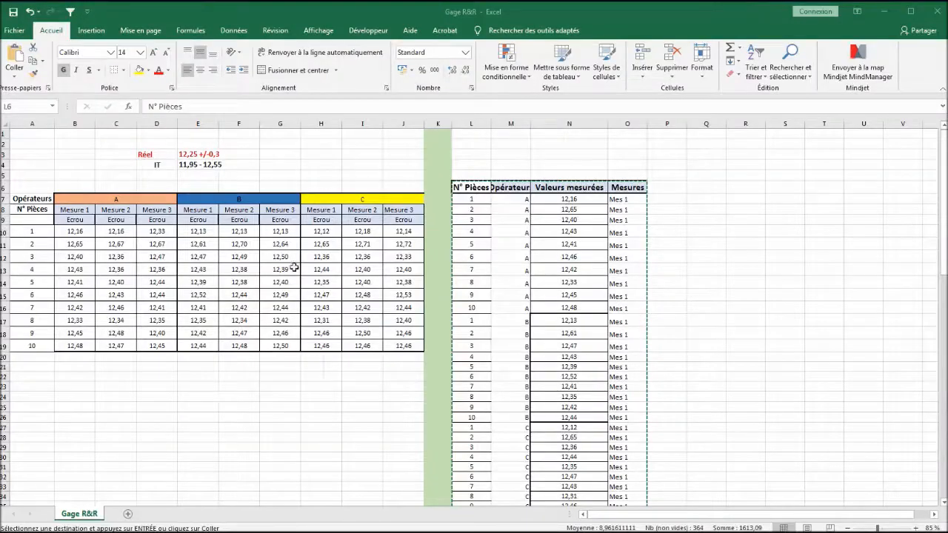
{"action": "key", "text": "ctrl+a"}
{"action": "key", "text": "ctrl+c"}
{"action": "left_click", "coordinate": [185, 161]}
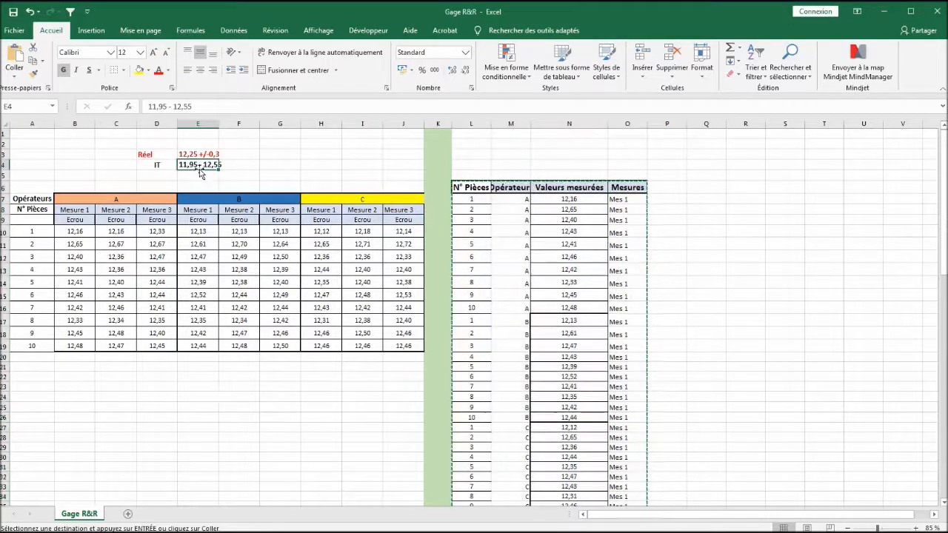
{"action": "left_click", "coordinate": [192, 154]}
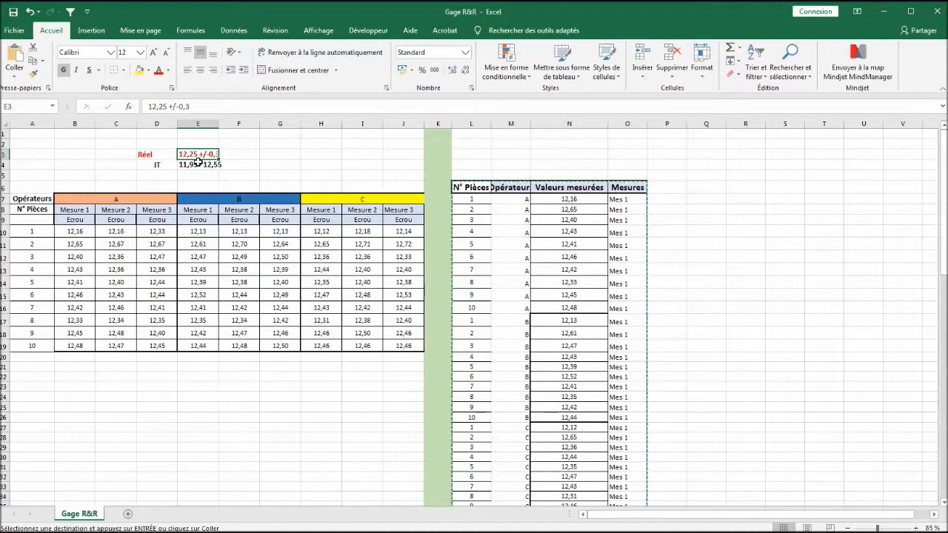
{"action": "left_click", "coordinate": [231, 155]}
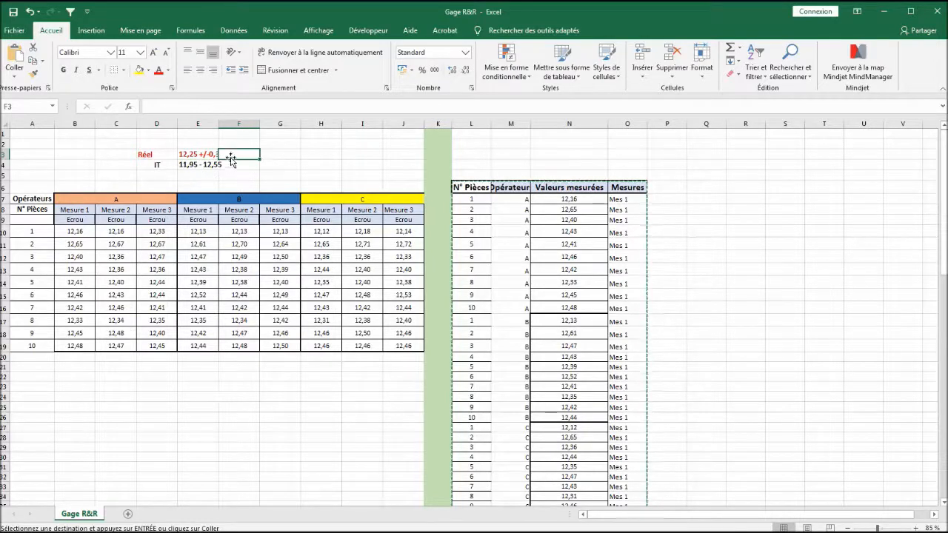
{"action": "left_click", "coordinate": [192, 166]}
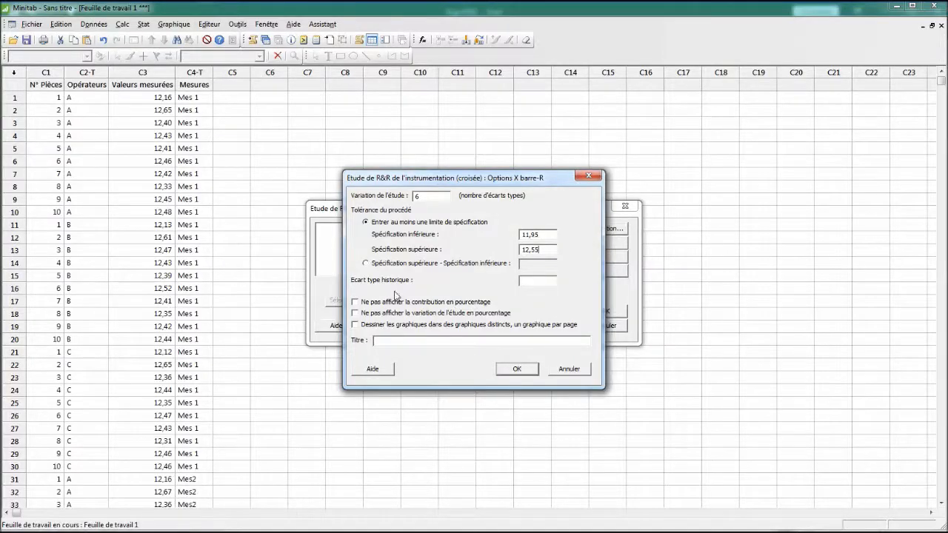
{"action": "left_click", "coordinate": [517, 371]}
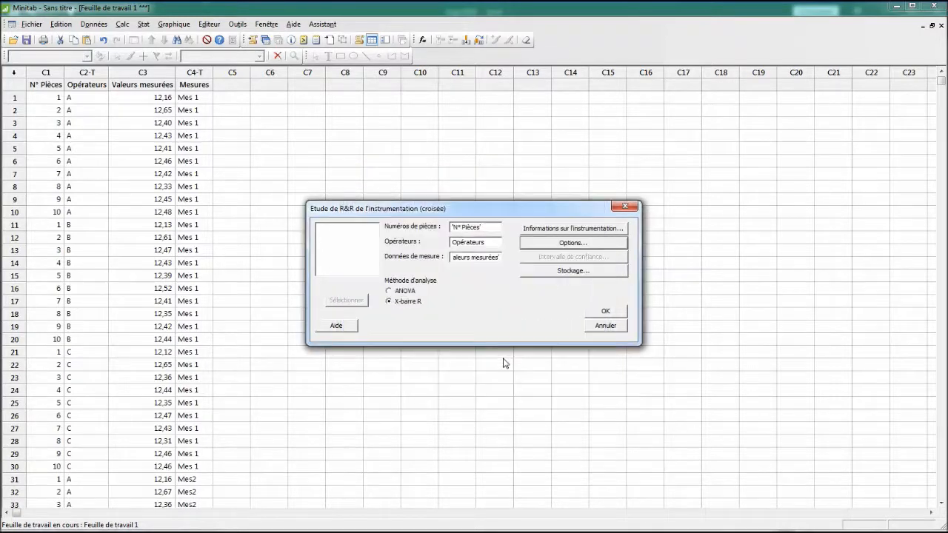
{"action": "left_click", "coordinate": [597, 311]}
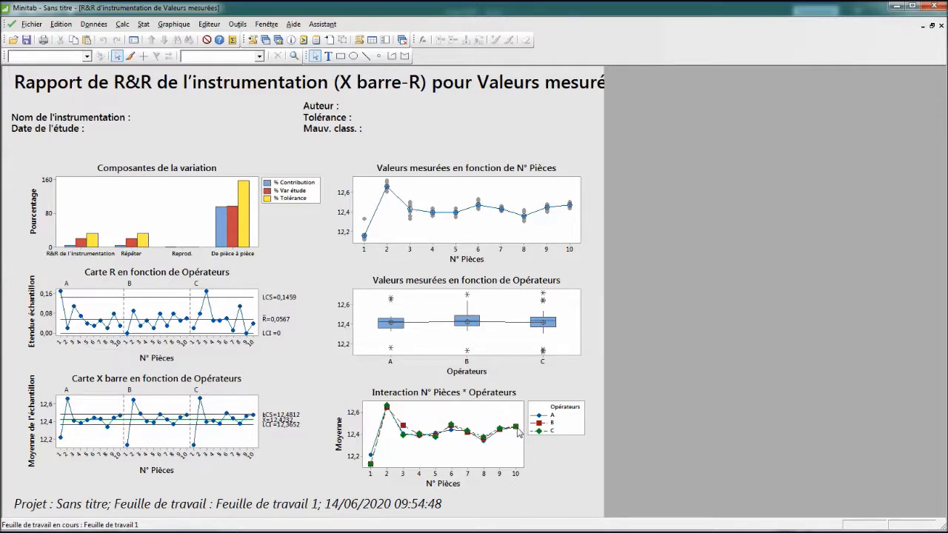
Uncover the Session output by moving the worksheet window down, and enlarge the Session window to show the R&R tables.
{"action": "mouse_move", "coordinate": [511, 433]}
{"action": "left_click", "coordinate": [265, 41]}
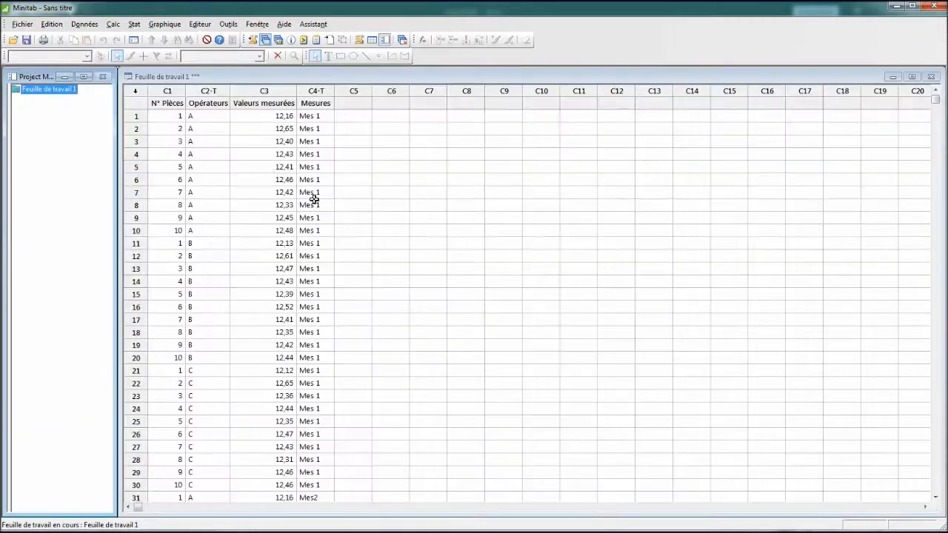
{"action": "left_click_drag", "start_coordinate": [276, 68], "coordinate": [277, 249]}
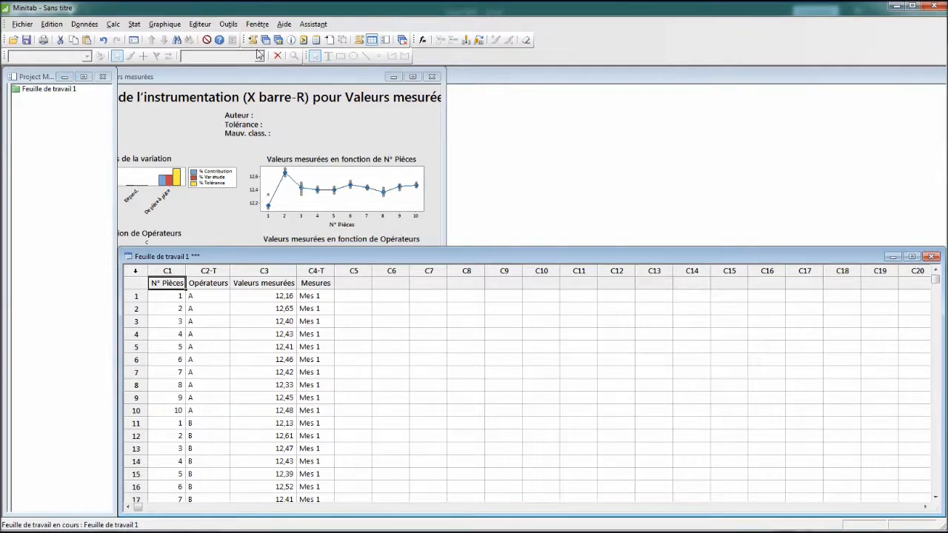
{"action": "left_click", "coordinate": [517, 103]}
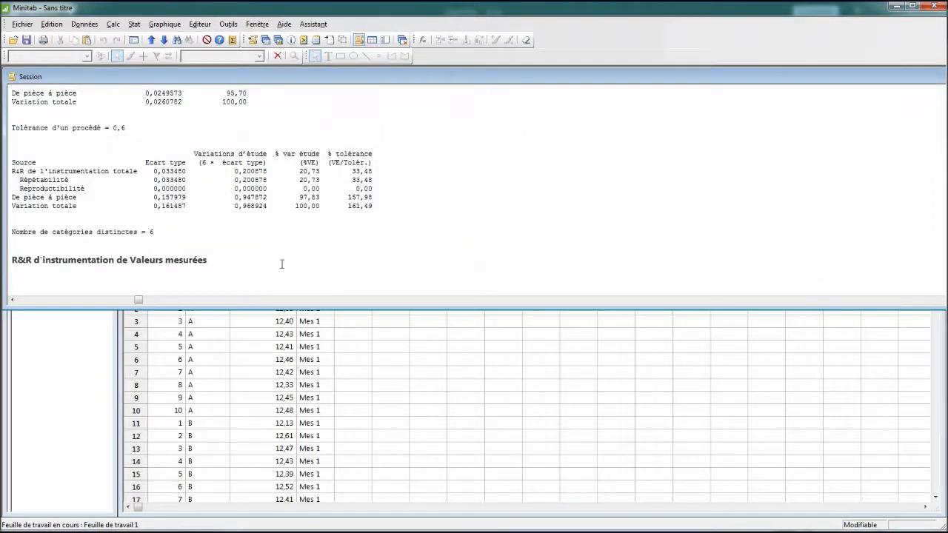
{"action": "left_click_drag", "start_coordinate": [263, 306], "coordinate": [275, 413]}
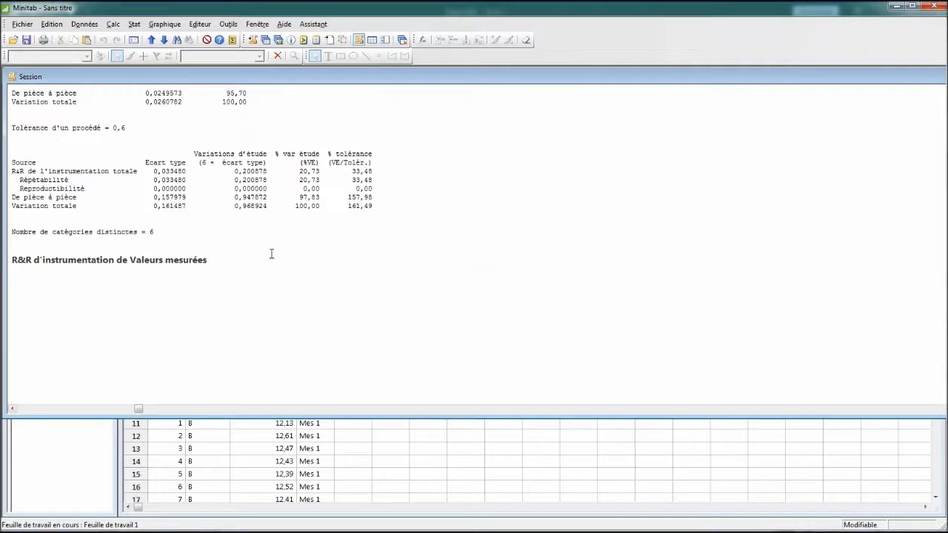
Examine the Répétabilité row and the part-to-part % var étude value in the X-barre R results.
{"action": "left_click", "coordinate": [268, 235]}
{"action": "left_click_drag", "start_coordinate": [17, 180], "coordinate": [365, 181]}
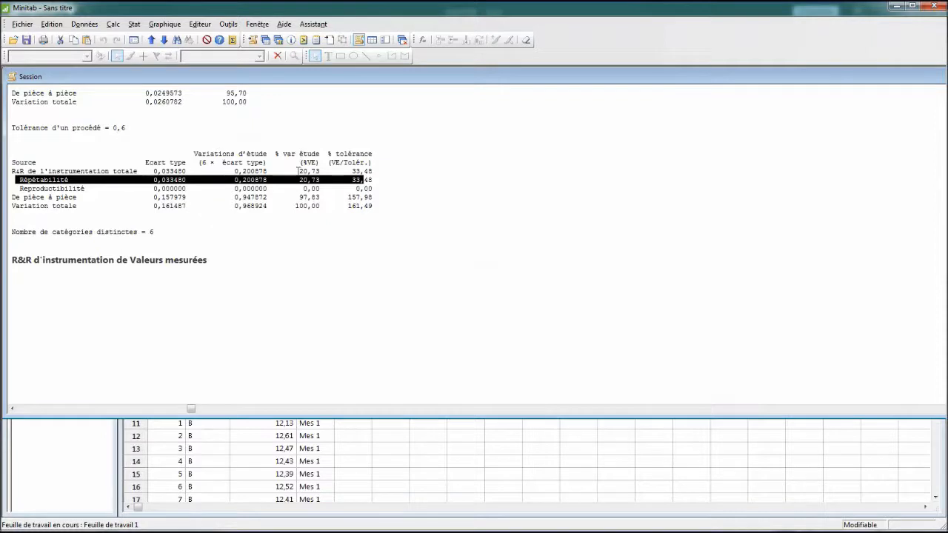
{"action": "left_click", "coordinate": [312, 197]}
{"action": "left_click_drag", "start_coordinate": [312, 196], "coordinate": [296, 198]}
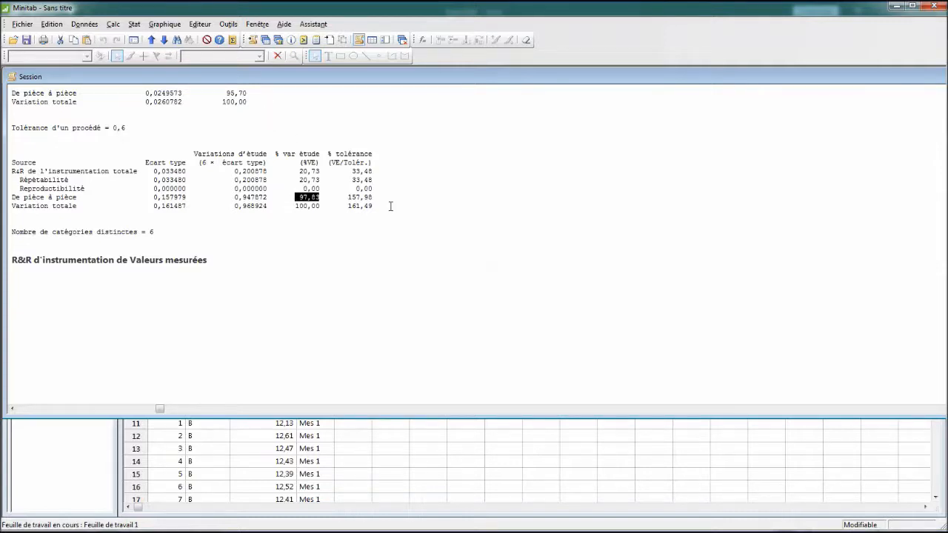
Rerun the crossed R&R study with the ANOVA method and specification limits 11,95 and 1255, and bring its Session results to the front.
{"action": "key", "text": "ctrl+e"}
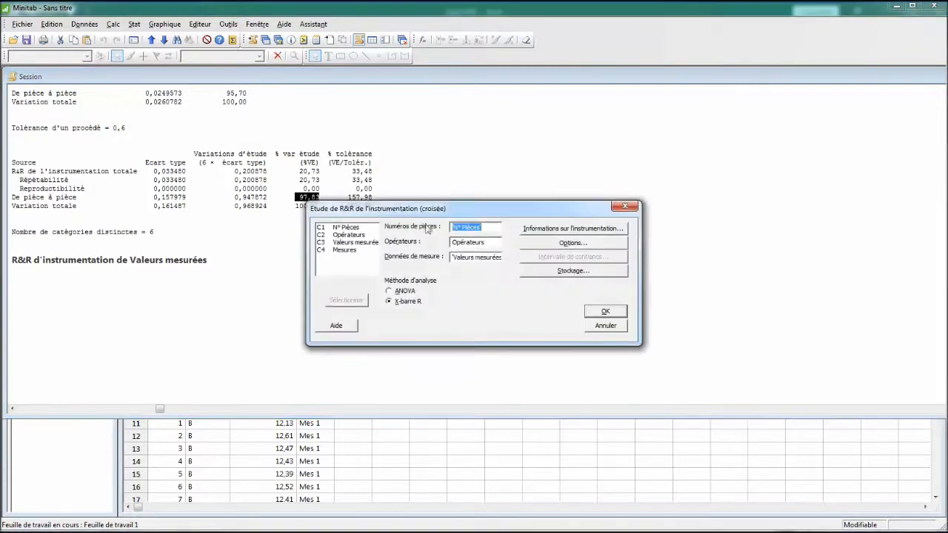
{"action": "left_click", "coordinate": [389, 292]}
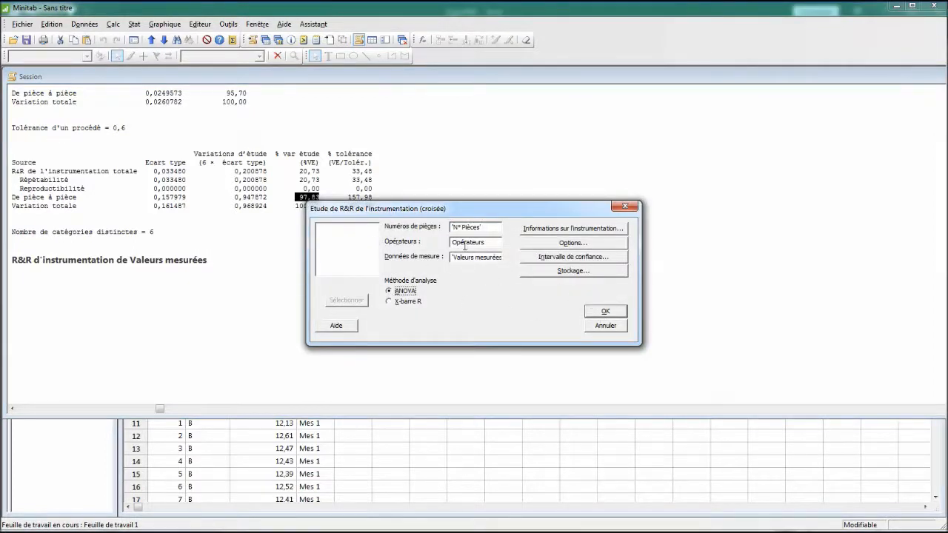
{"action": "left_click", "coordinate": [571, 243]}
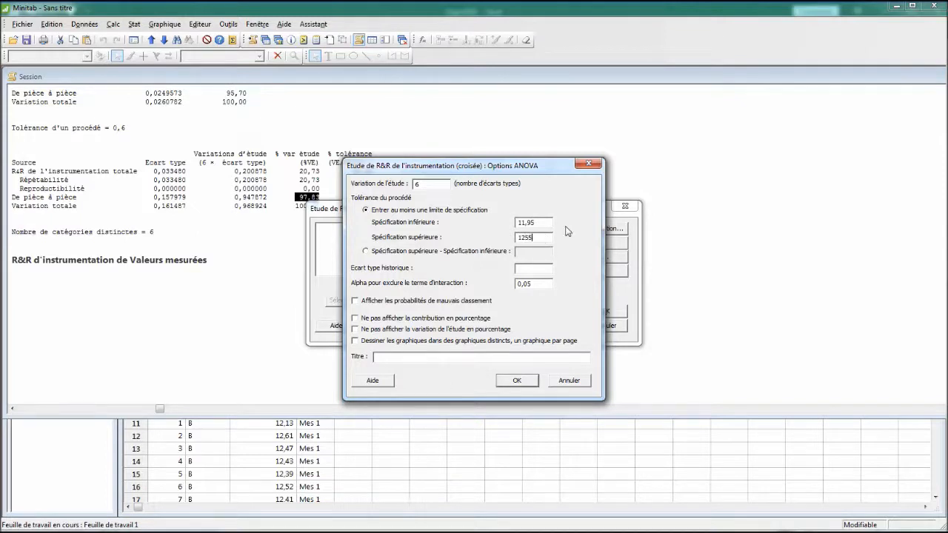
{"action": "left_click", "coordinate": [511, 383]}
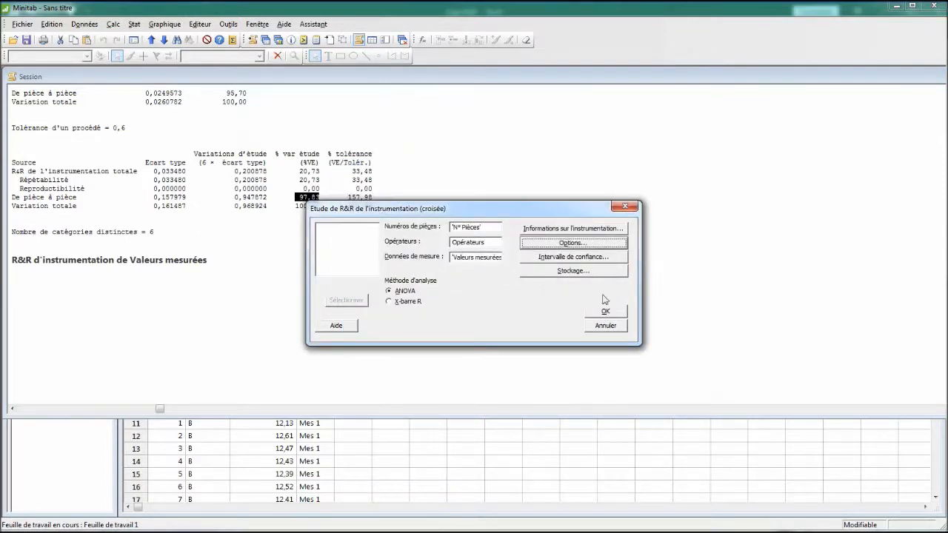
{"action": "left_click", "coordinate": [606, 313]}
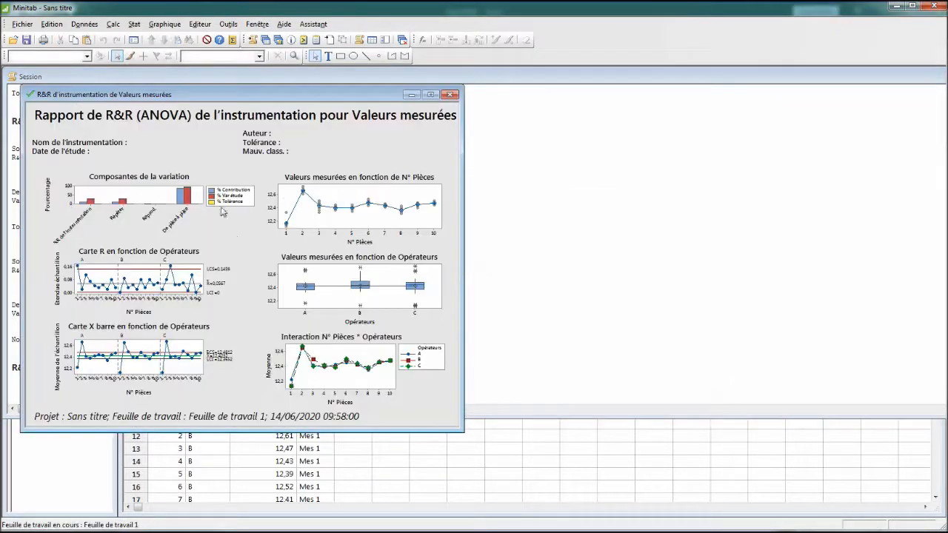
{"action": "left_click_drag", "start_coordinate": [188, 96], "coordinate": [402, 122]}
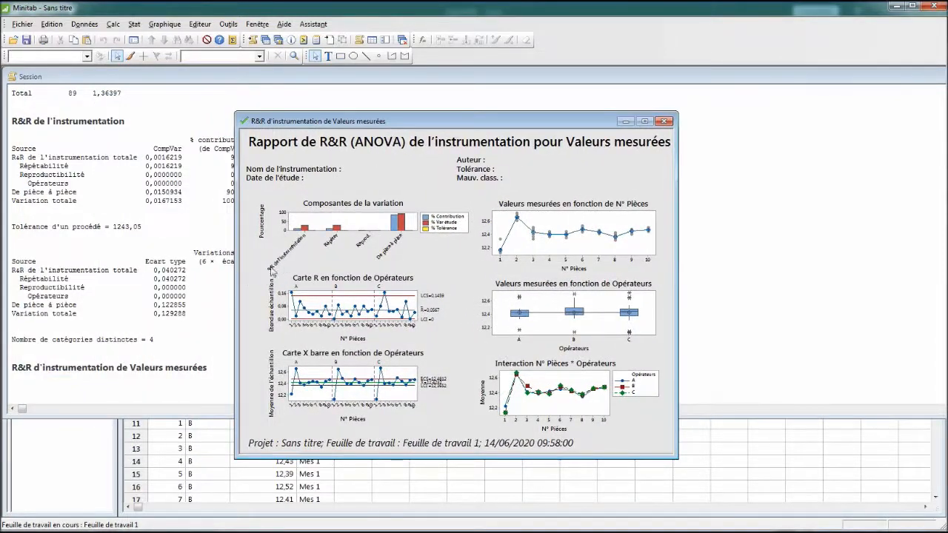
{"action": "left_click", "coordinate": [155, 287]}
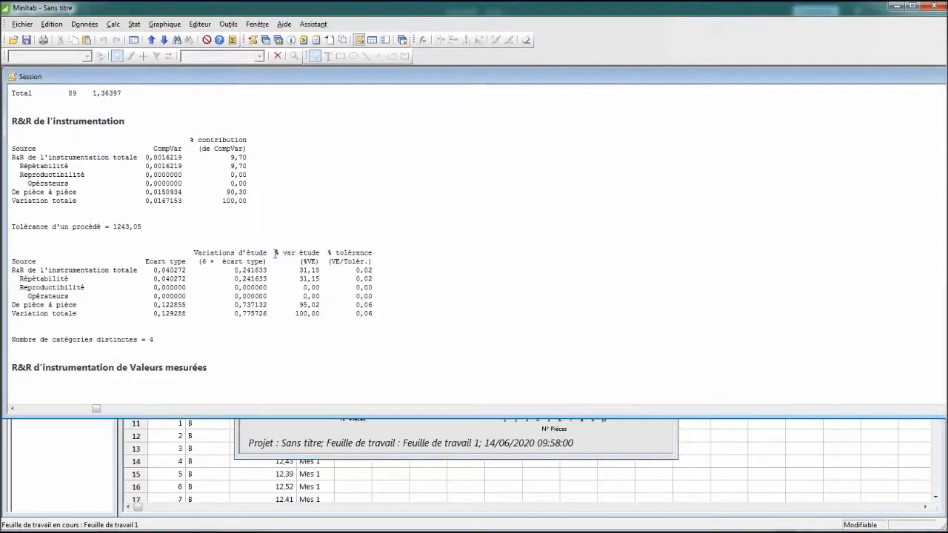